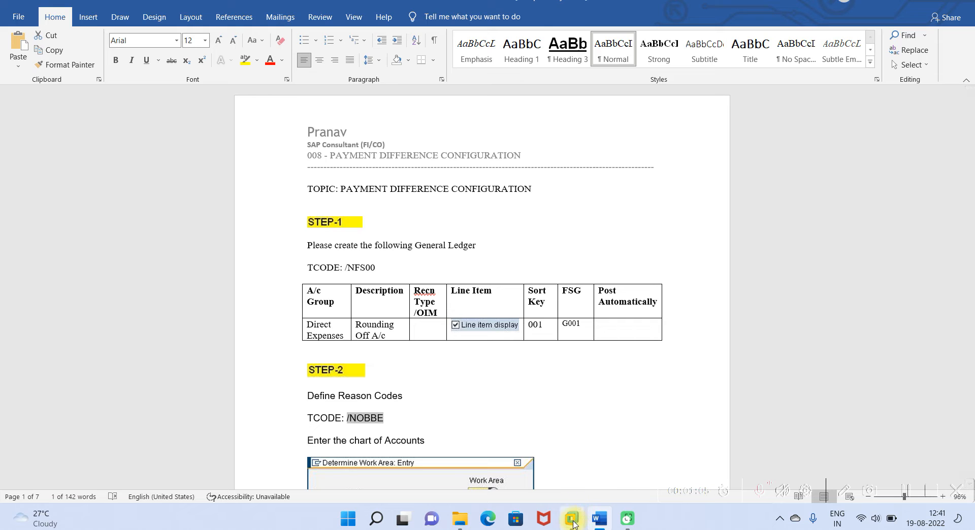
Switch to SAP and copy the General Expenses account 400000 as new G/L account 400008 in company code 2104
mouse_move(571, 518)
left_click(618, 456)
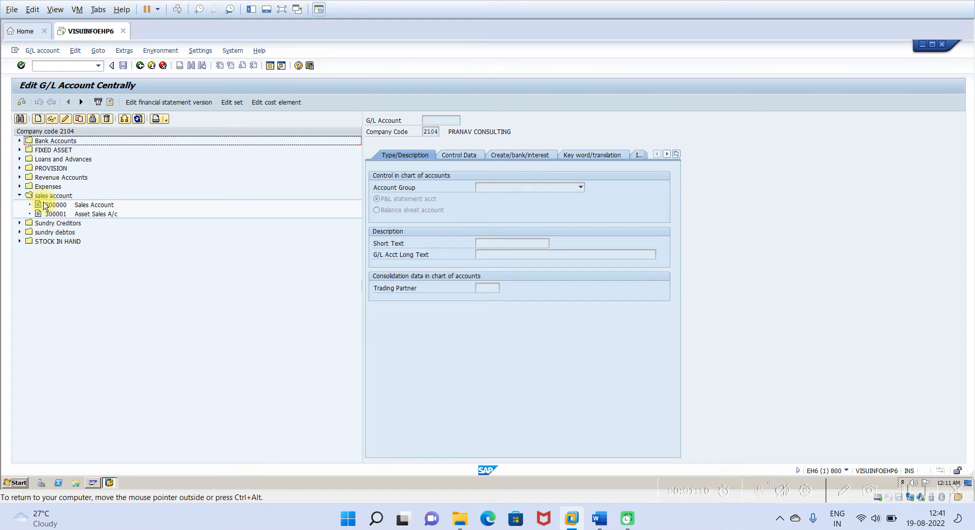
left_click(20, 187)
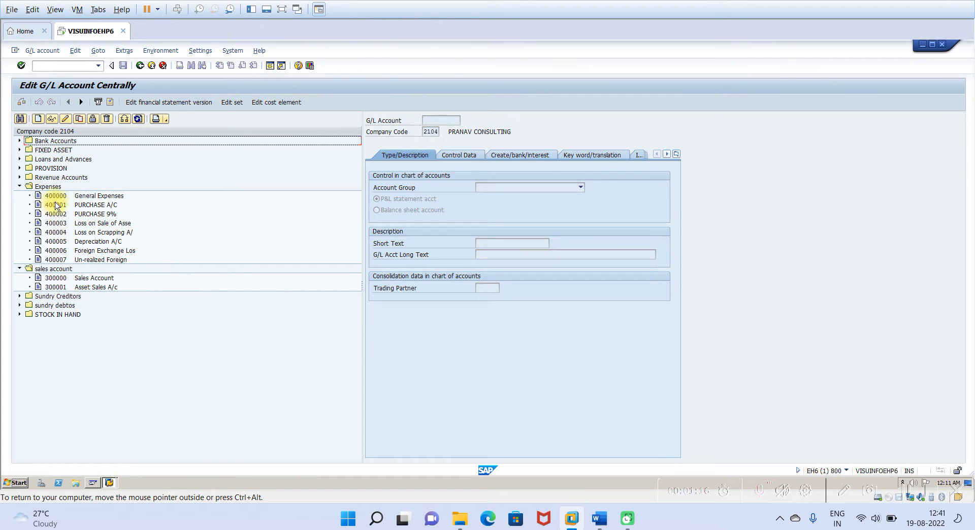
left_click(59, 196)
left_click(79, 121)
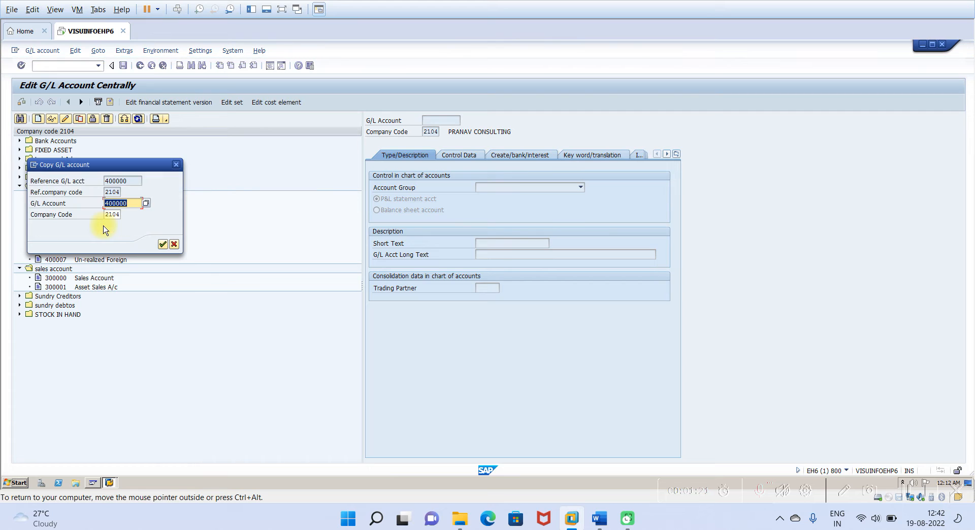
left_click_drag(131, 165, 282, 171)
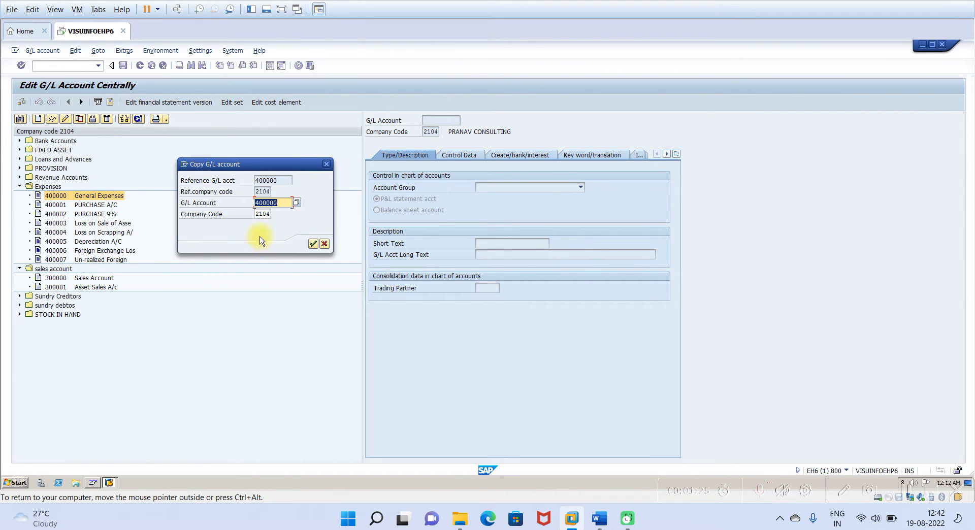
left_click(283, 201)
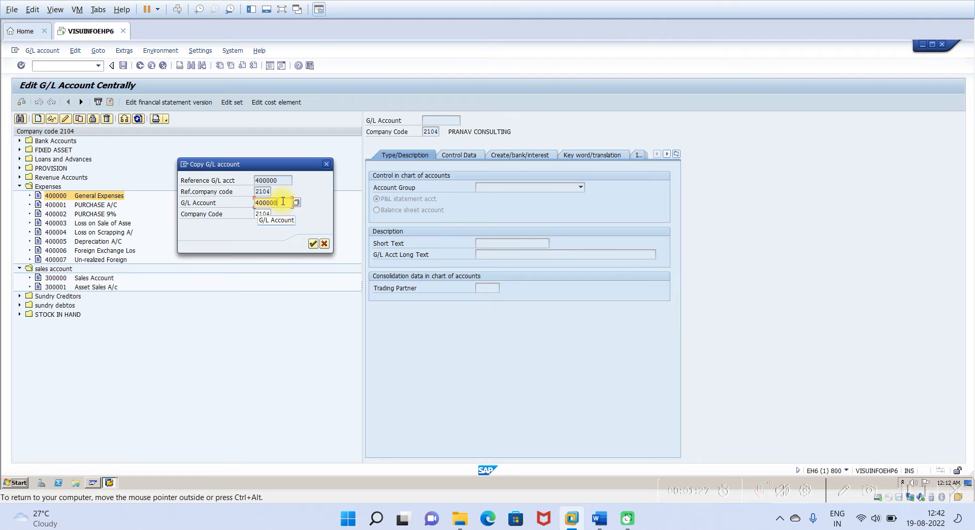
key("BackSpace")
type("8")
left_click(313, 245)
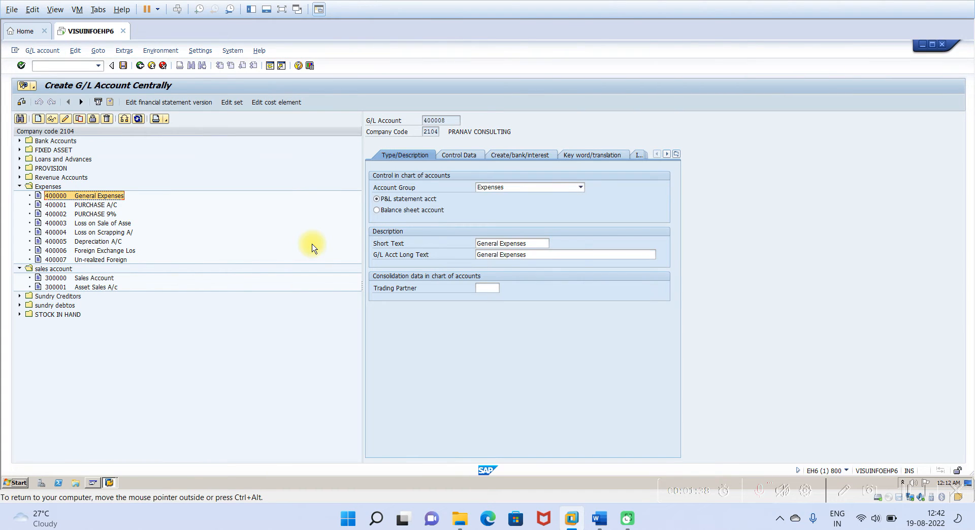
Set both the short text and the G/L account long text of the new account to "Round Off A/c"
left_click(530, 244)
left_click_drag(530, 244, 422, 246)
type("R")
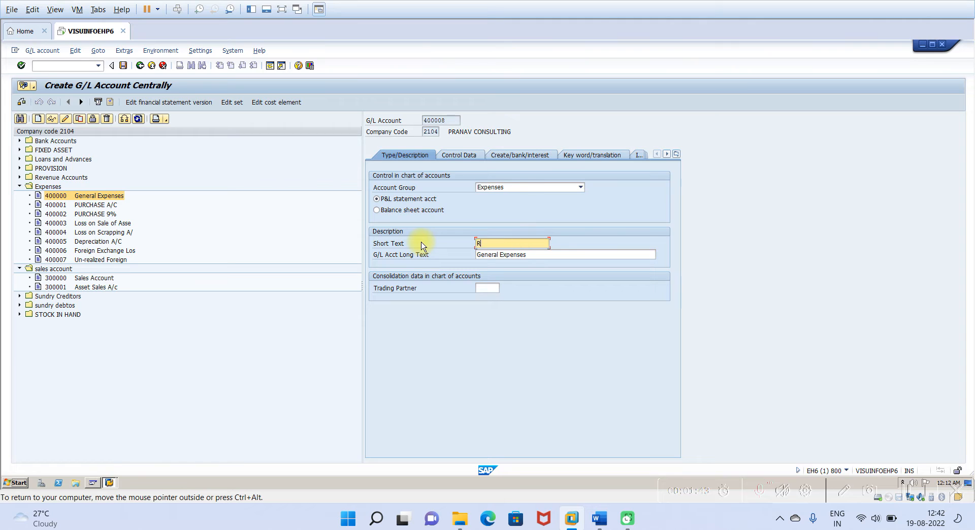
type("ound Off A/c")
key("Tab")
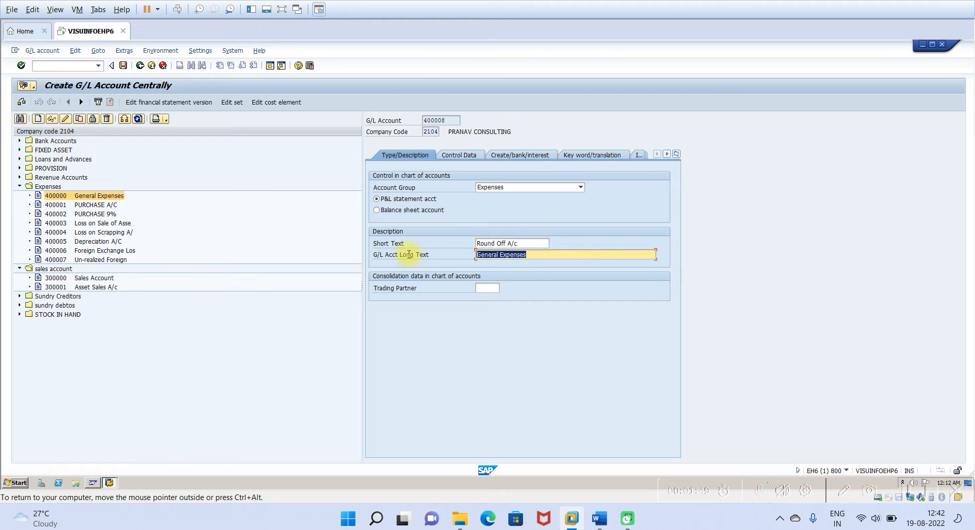
type("Round Off A/c")
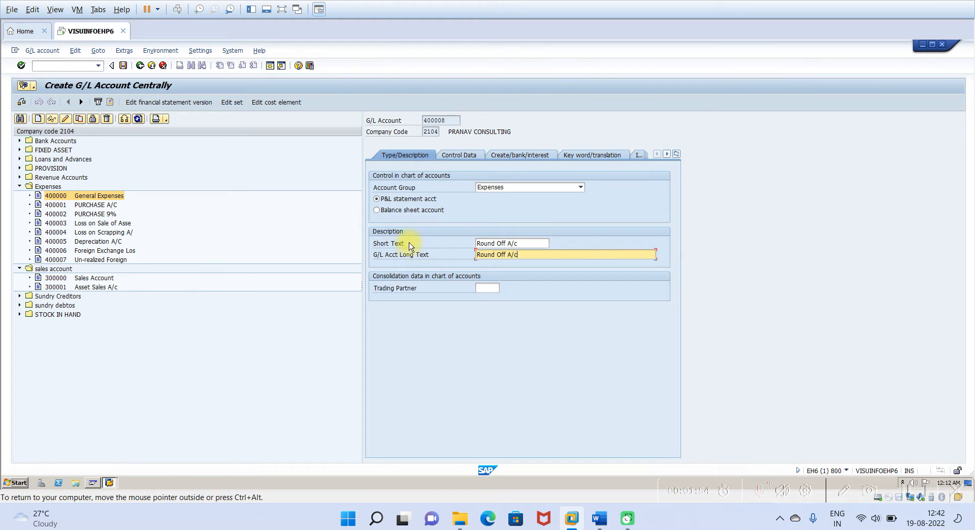
Review the new account's control data and document creation settings, and save the account
left_click(459, 156)
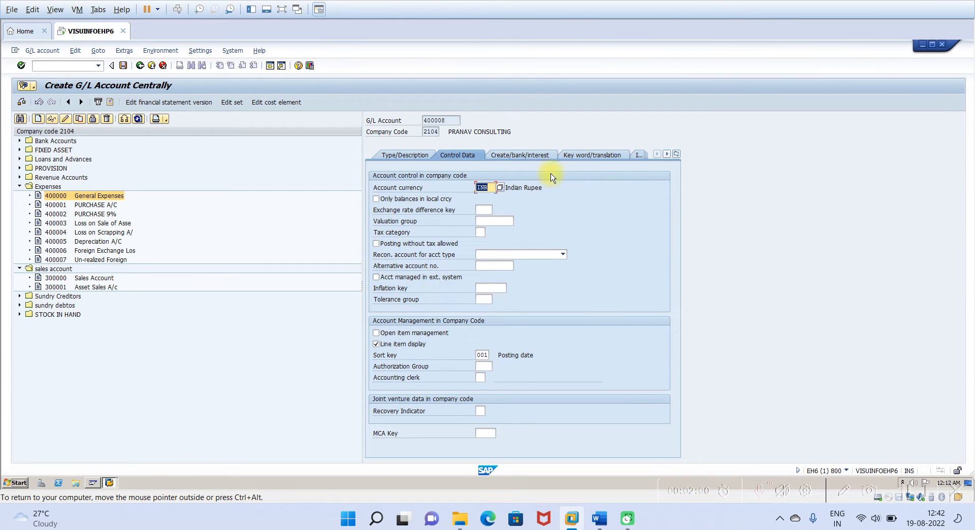
left_click(528, 160)
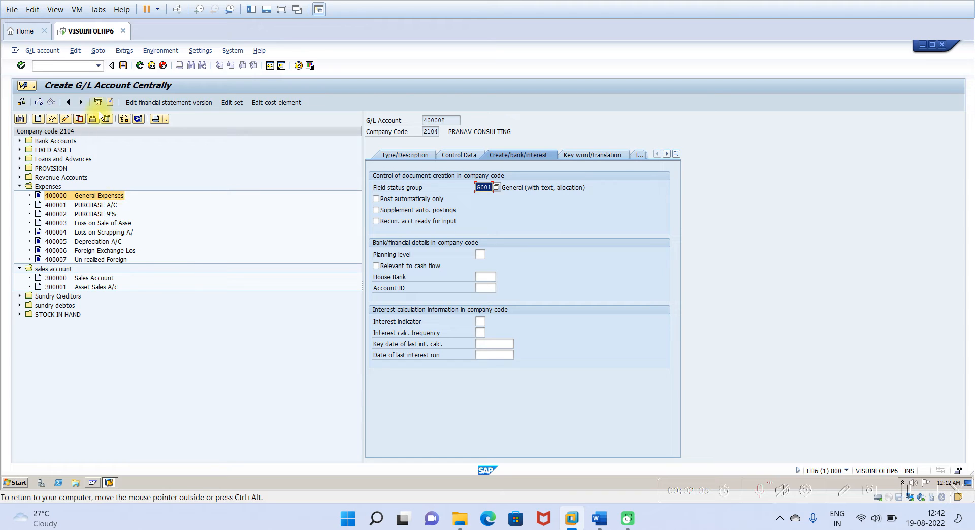
left_click(123, 65)
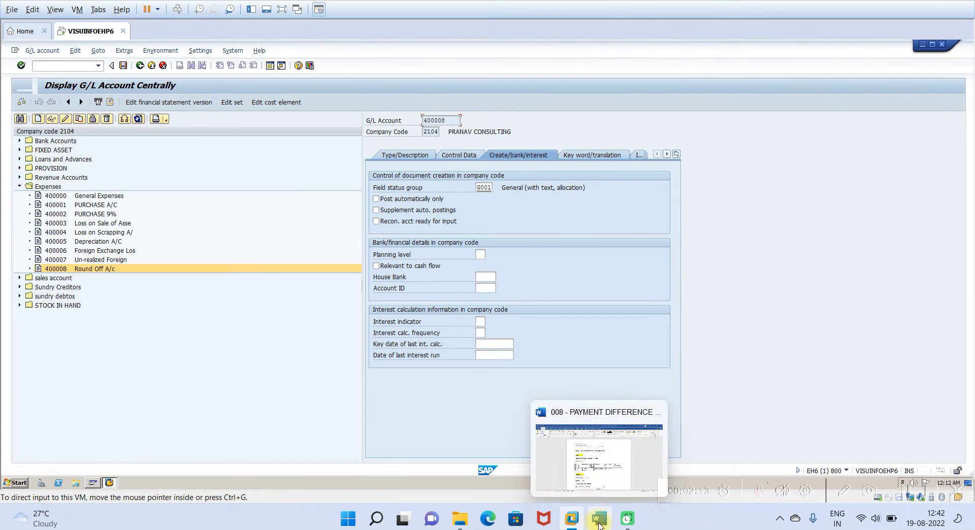
Consult STEP-2 in the Word document and open transaction /NOBBE in SAP for company code 2104
left_click(601, 524)
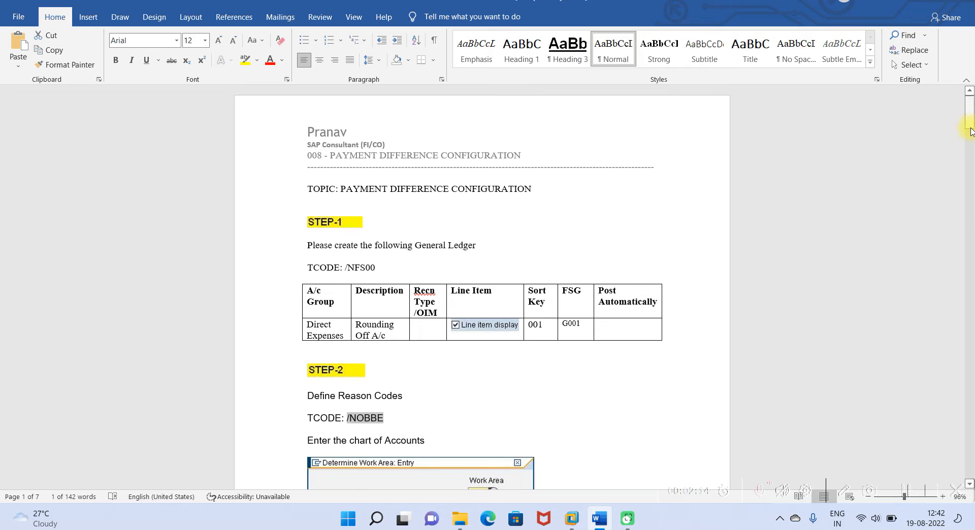
left_click_drag(969, 121, 970, 133)
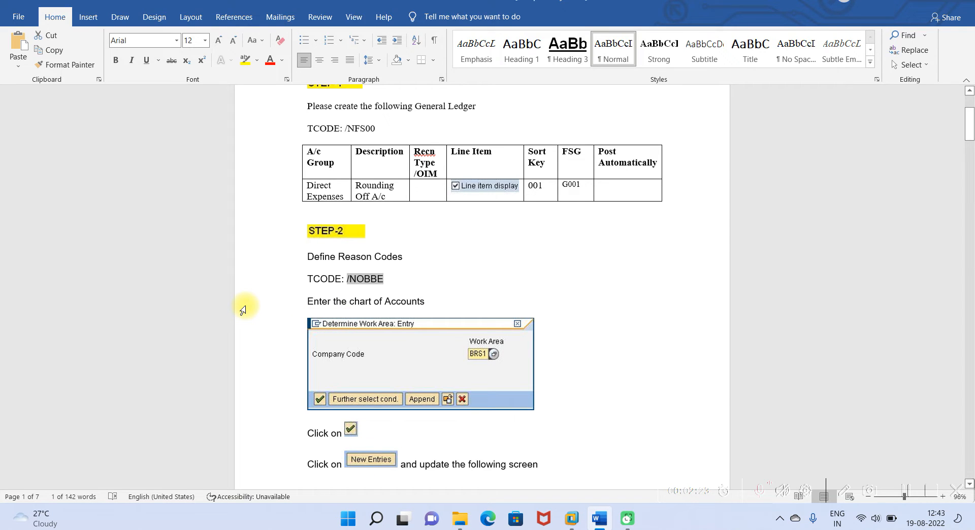
left_click(572, 518)
left_click(589, 467)
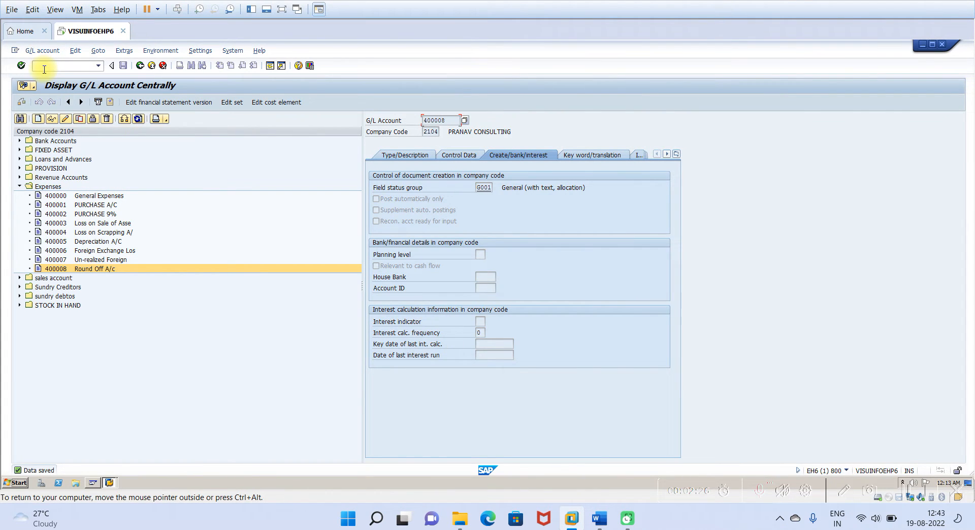
left_click(98, 66)
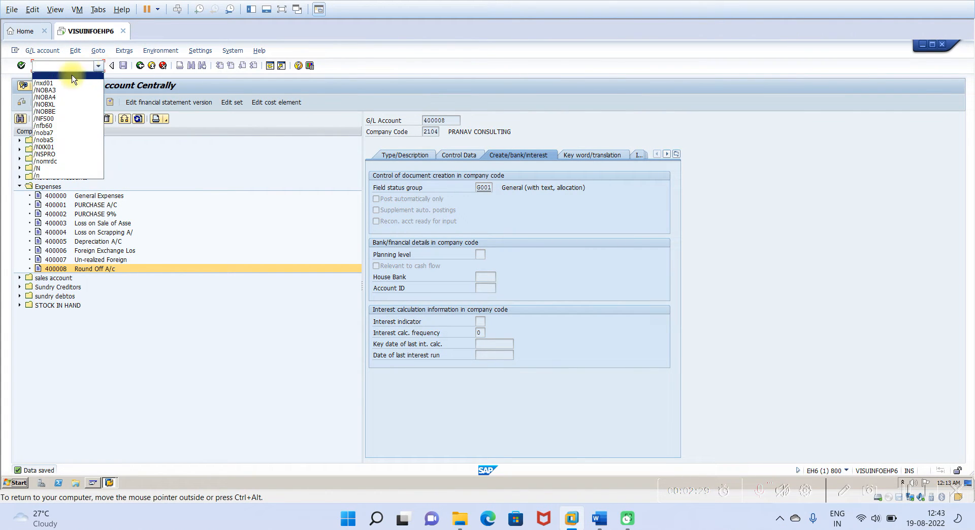
left_click(42, 112)
key("Return")
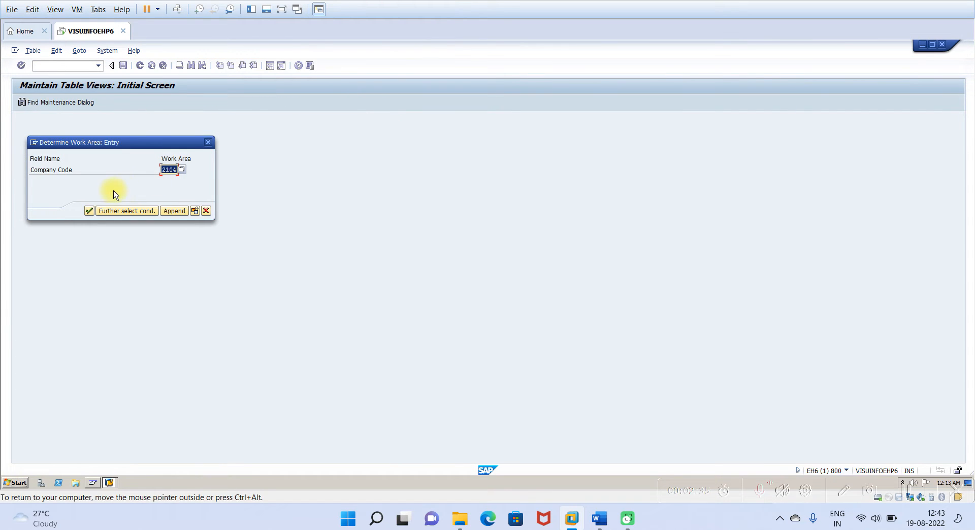
left_click(90, 211)
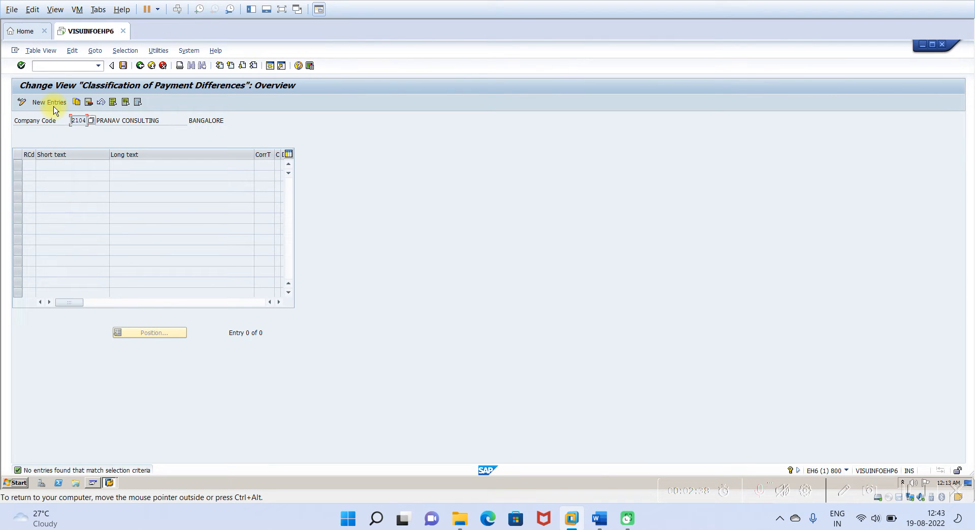
Add a new payment difference entry with short text "Payment Diff" and long text "Rounding off", leaving the reason code blank
left_click(50, 103)
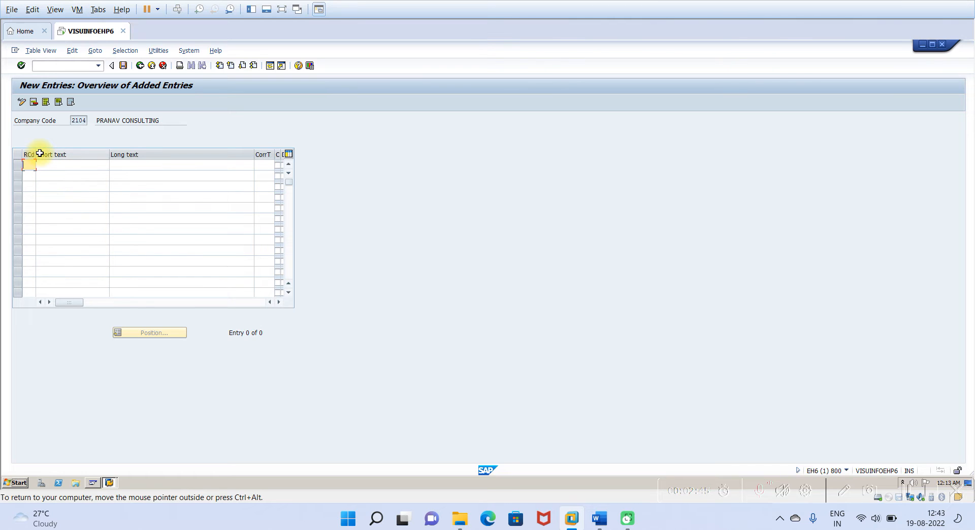
left_click(64, 165)
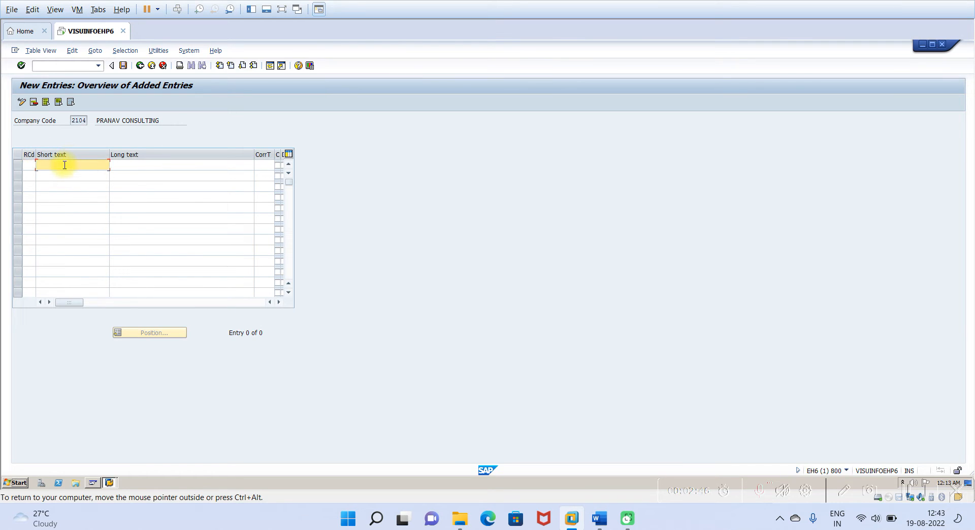
type("Payment Diff")
left_click(133, 165)
type("Rounding off")
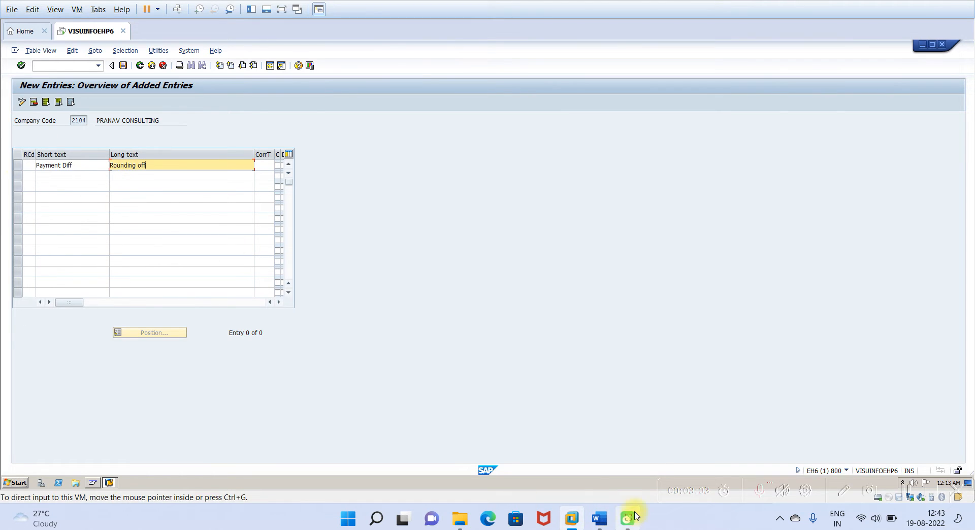
Consult the sample entry in the Word document and enable the C (charge off difference) indicator for the Rounding off entry in SAP
left_click(600, 520)
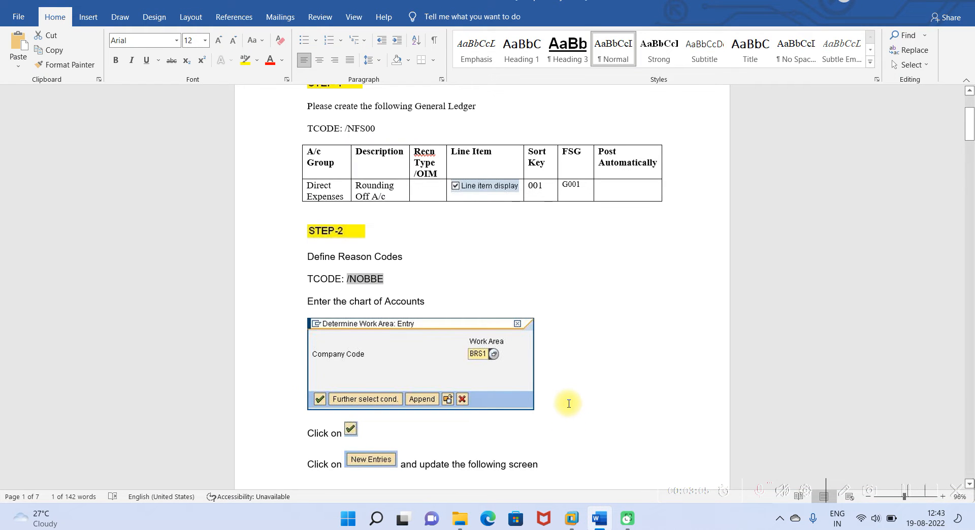
left_click(972, 487)
left_click(971, 411)
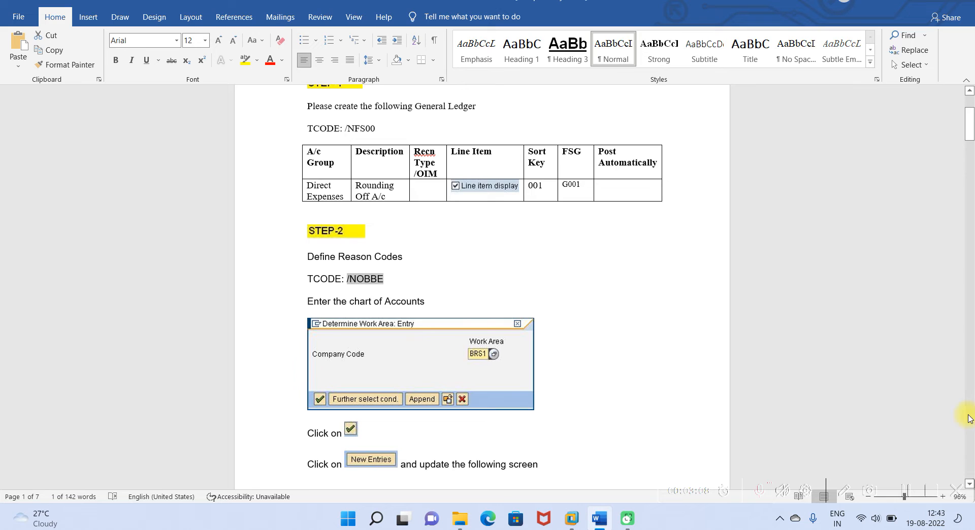
scroll(971, 419, "down", 8)
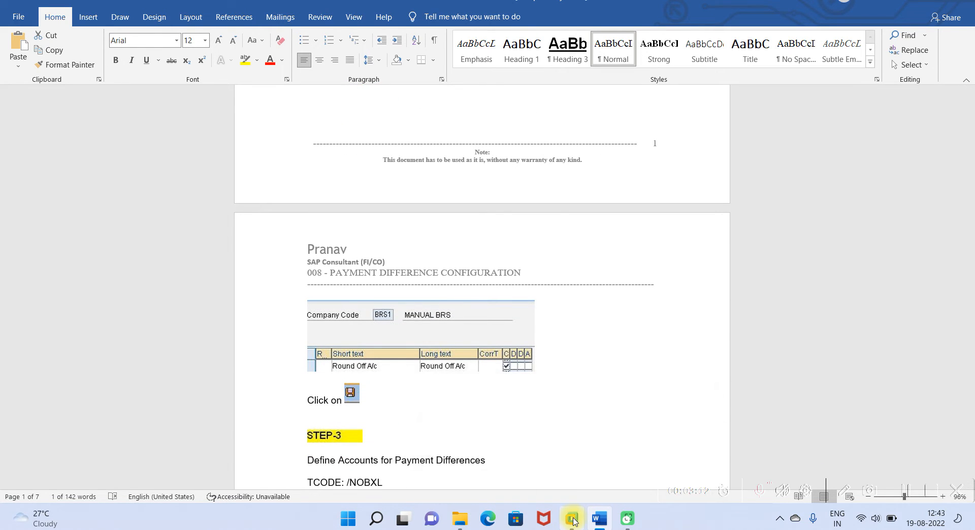
mouse_move(571, 518)
left_click(615, 440)
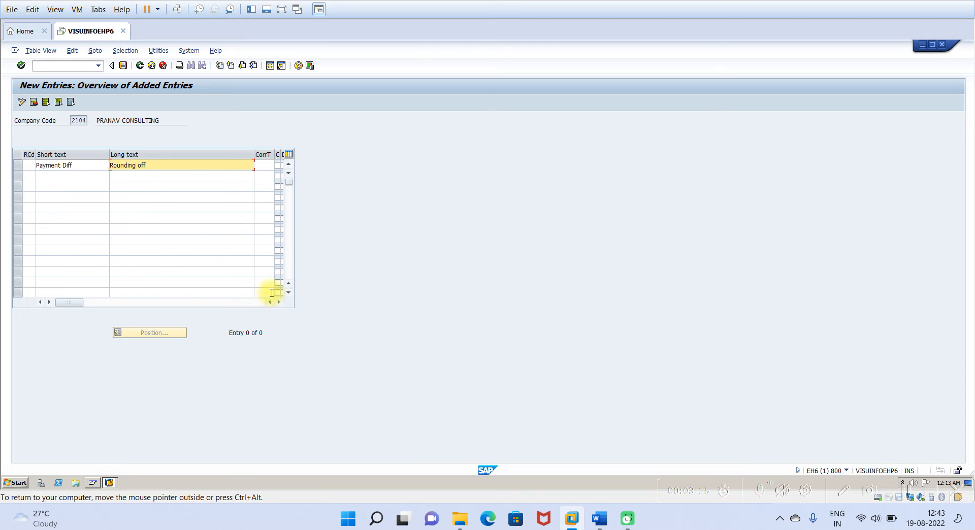
left_click(278, 302)
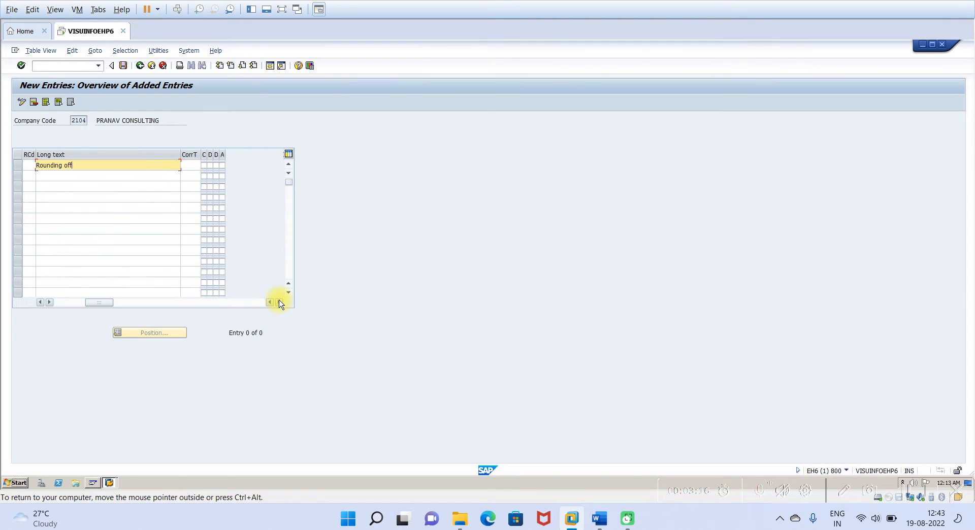
left_click(204, 166)
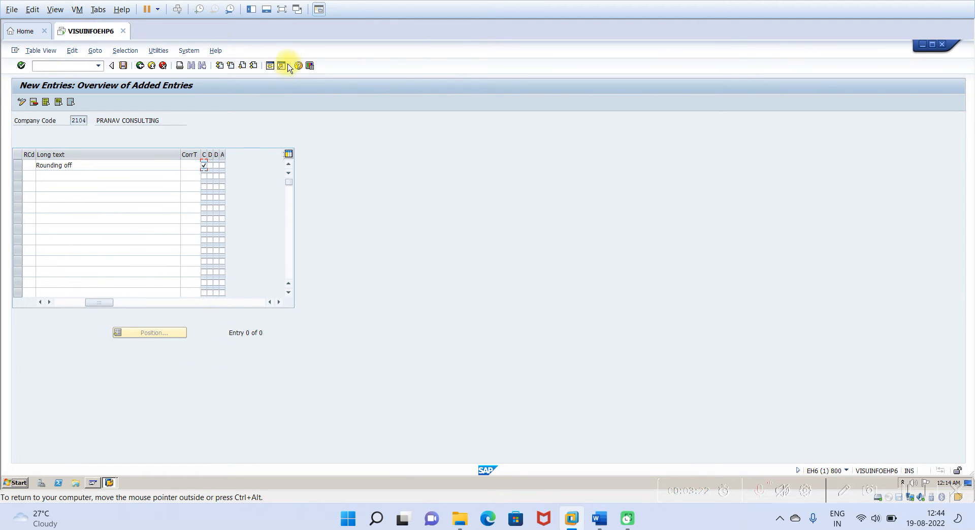
Read the help on the charge-off indicator and save the entry under the proposed customizing request
left_click(300, 66)
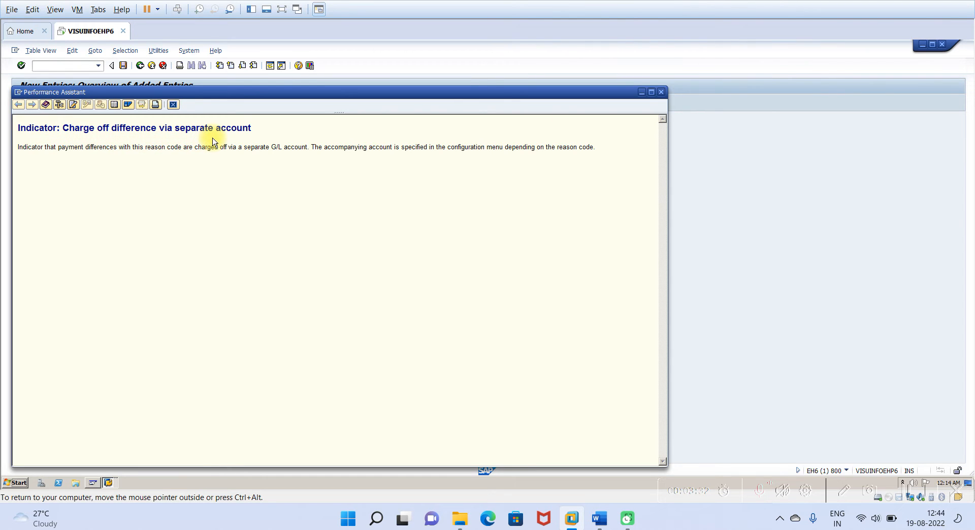
left_click(661, 92)
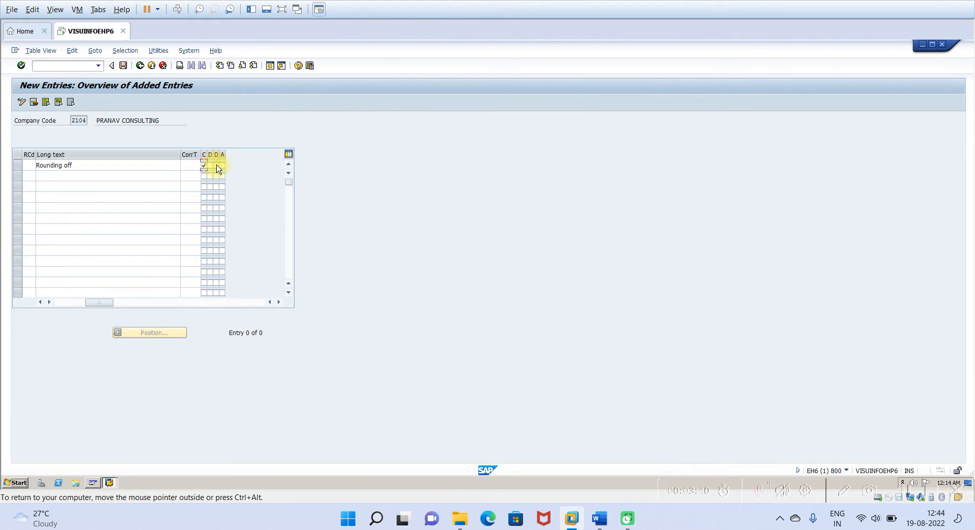
left_click(124, 67)
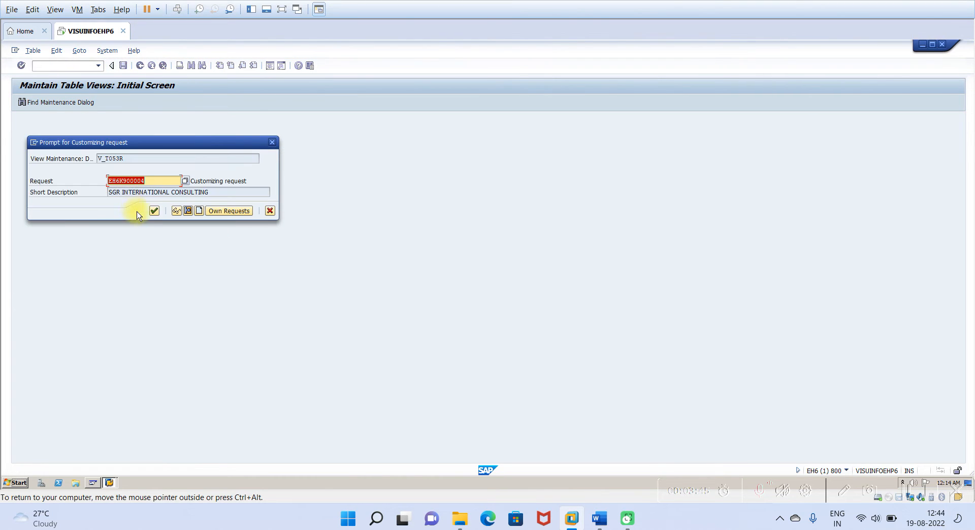
left_click(155, 210)
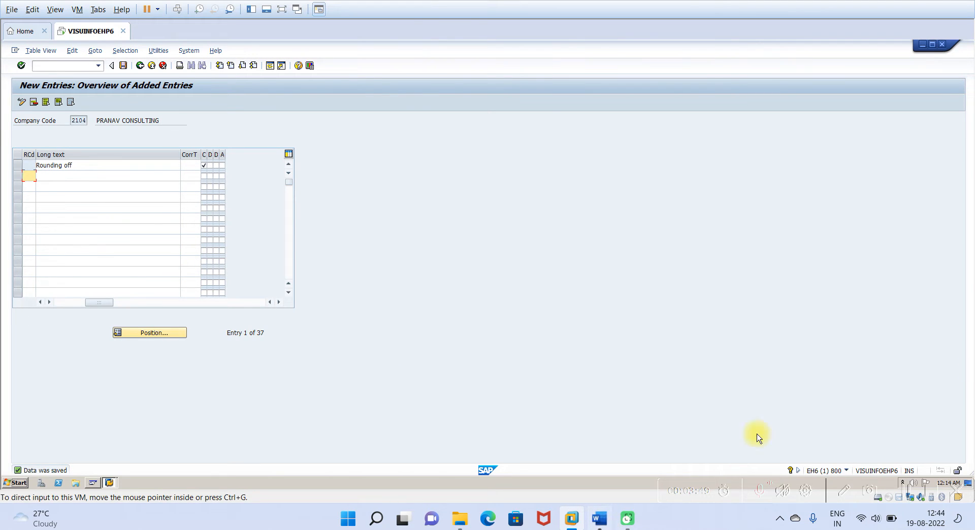
Consult STEP-3 in the Word document and open transaction /NOBXL in SAP for chart of accounts 2104
left_click(601, 522)
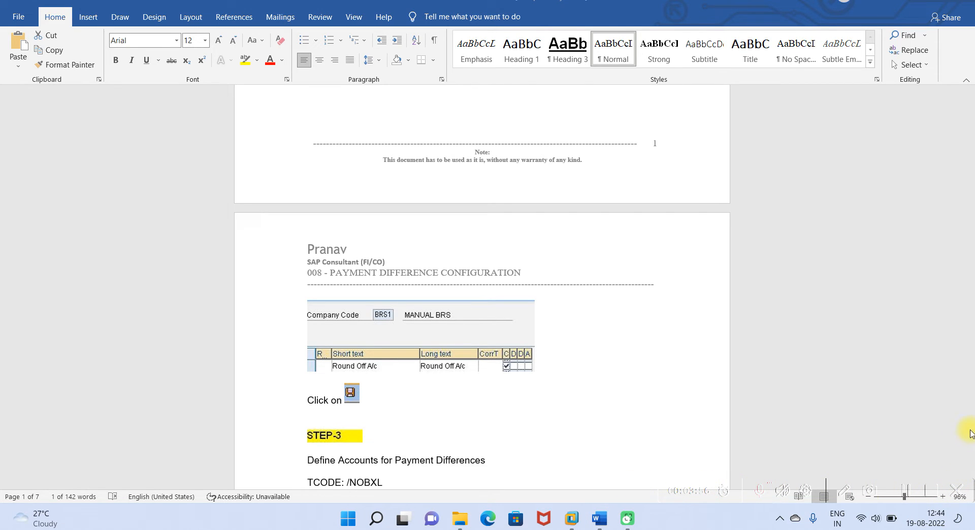
scroll(971, 433, "down", 8)
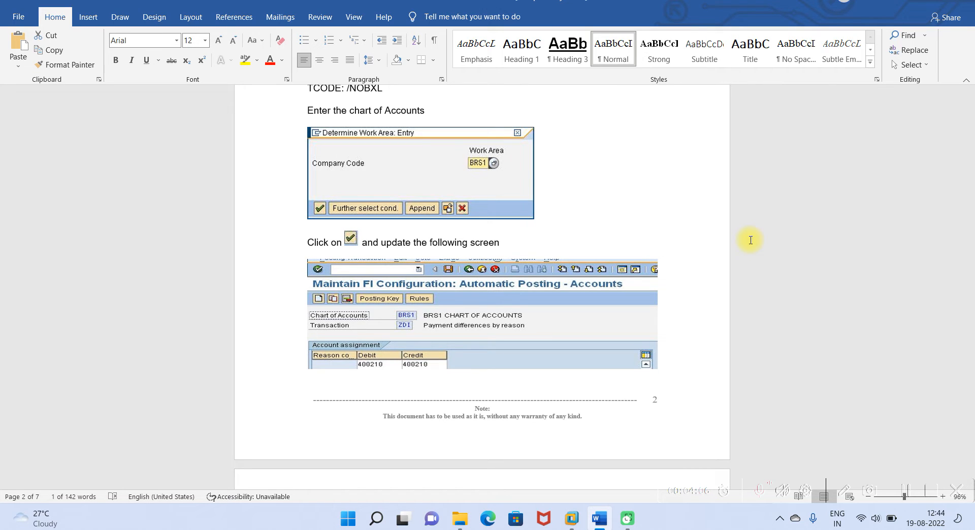
mouse_move(580, 525)
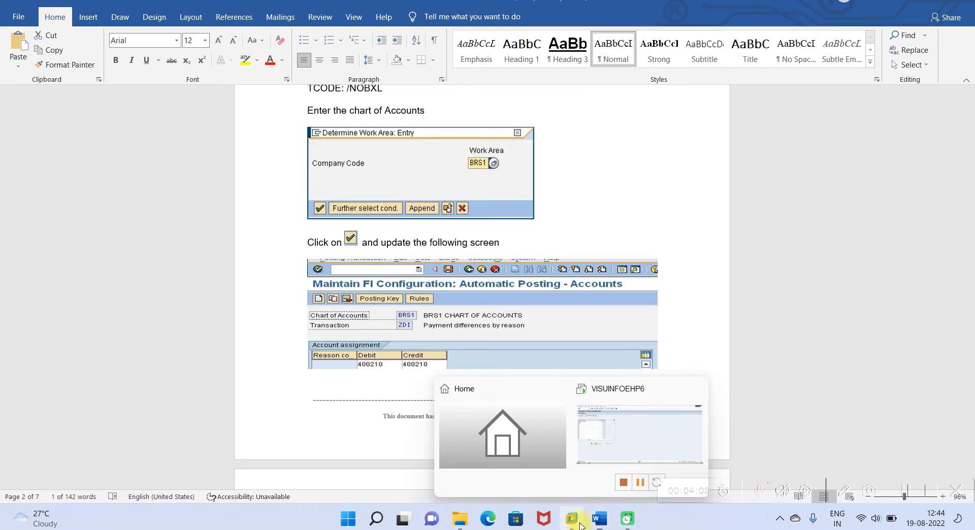
left_click(593, 445)
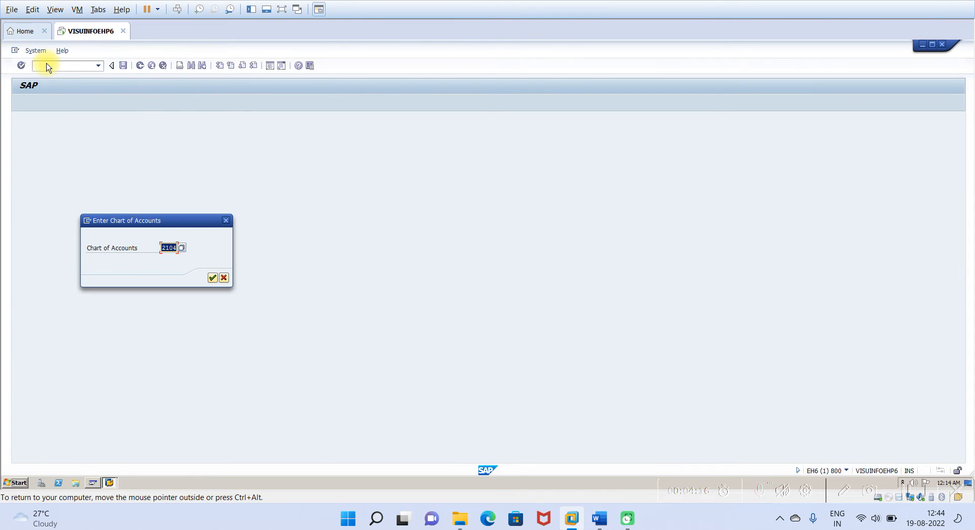
left_click(213, 278)
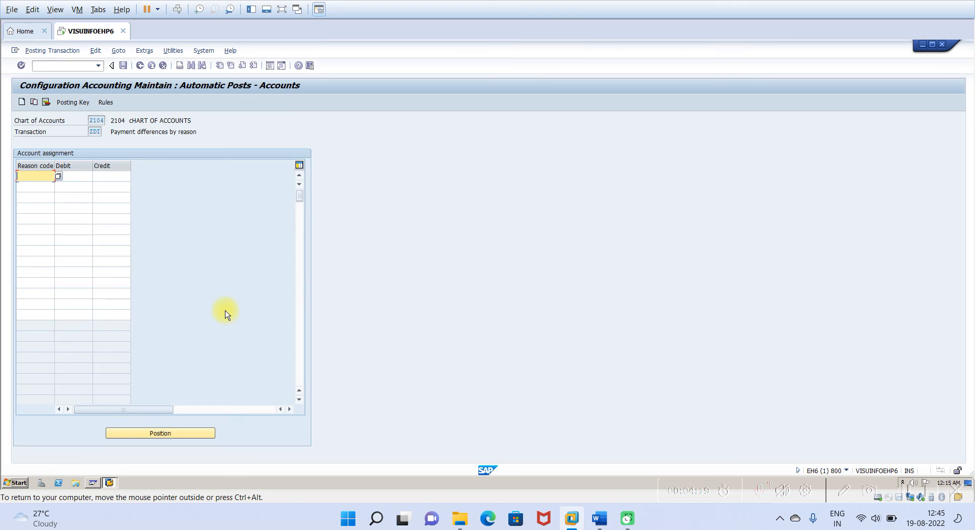
Assign G/L account 400008 (Round Off A/c) of company code 2104 as the debit account, leaving the reason code blank
left_click(74, 175)
left_click(96, 176)
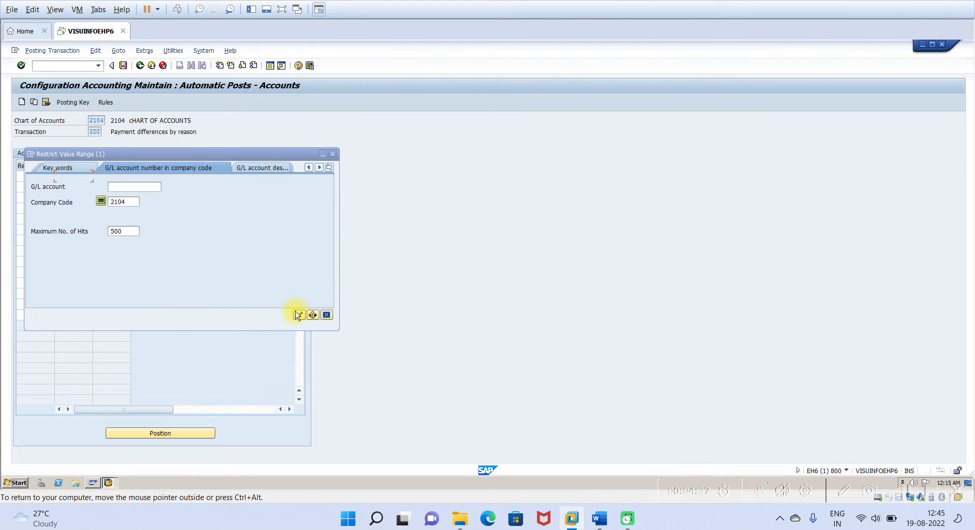
left_click(299, 315)
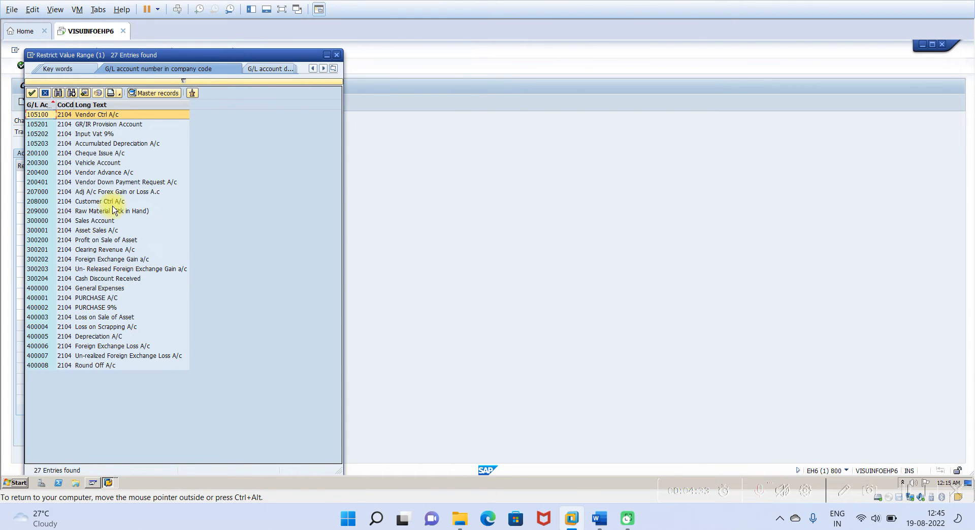
left_click(111, 367)
double_click(110, 366)
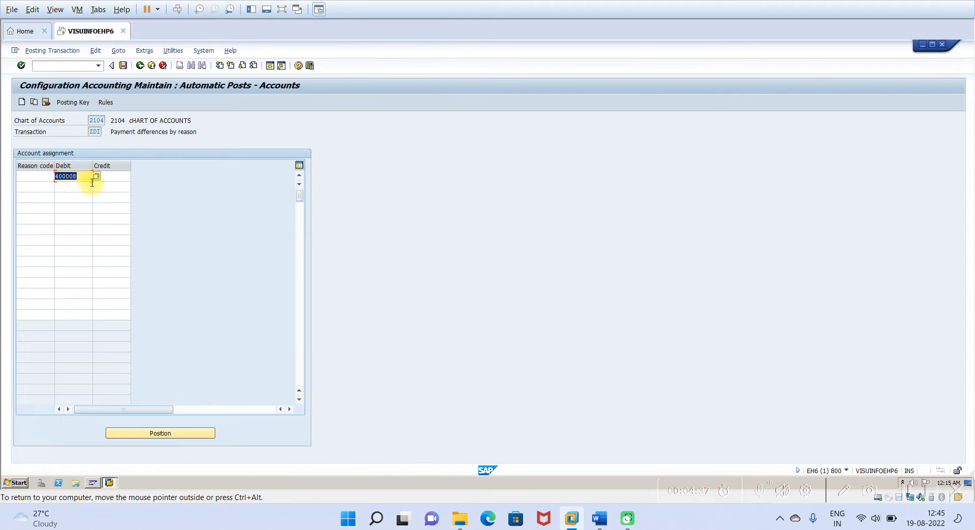
Assign Round Off A/c 400008 as the credit account too and save the assignment under the proposed customizing request
left_click(108, 177)
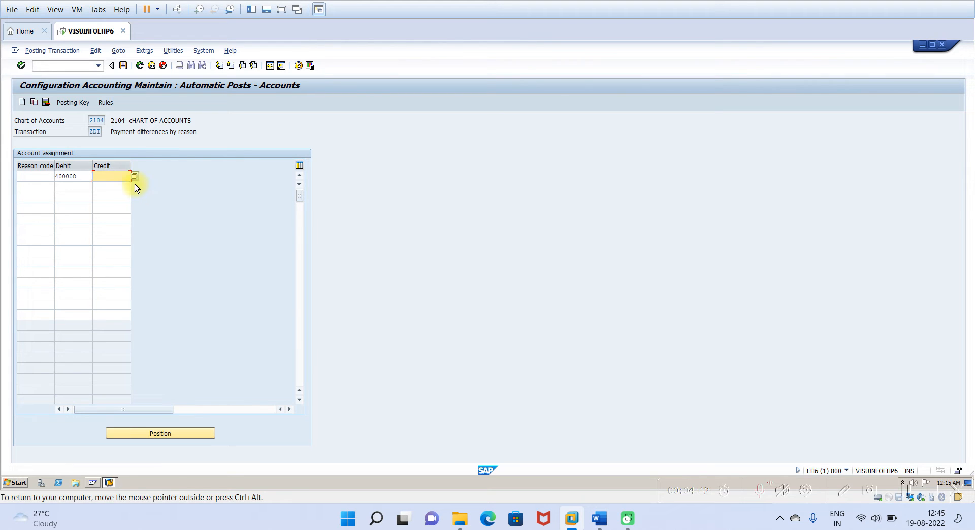
left_click(135, 176)
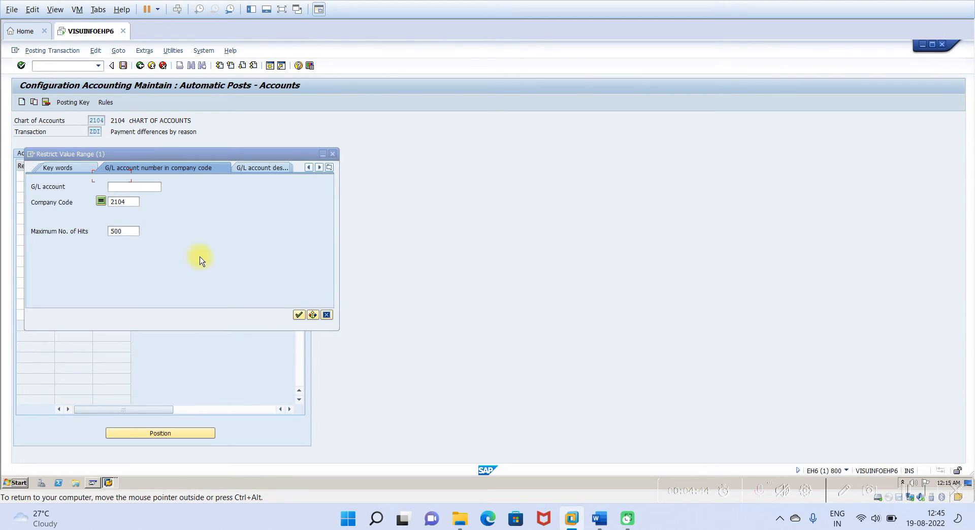
left_click(299, 315)
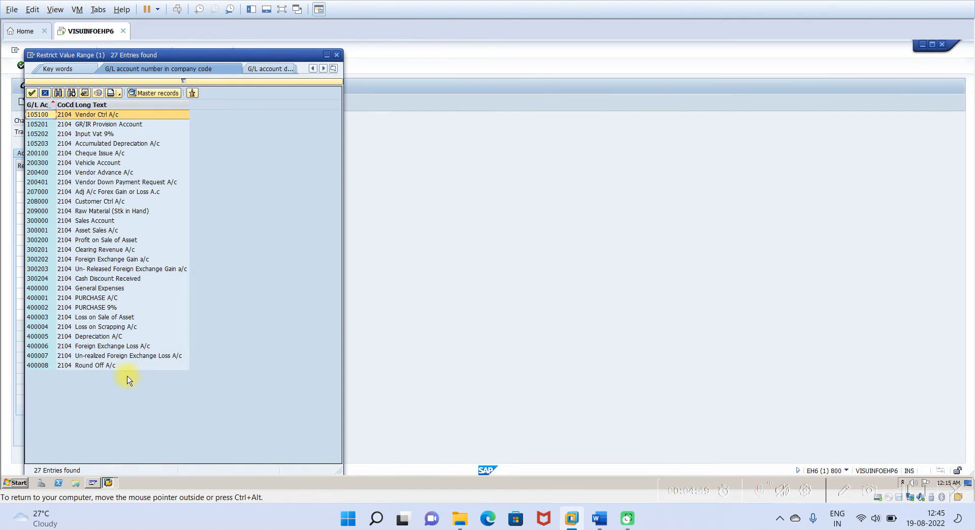
double_click(96, 367)
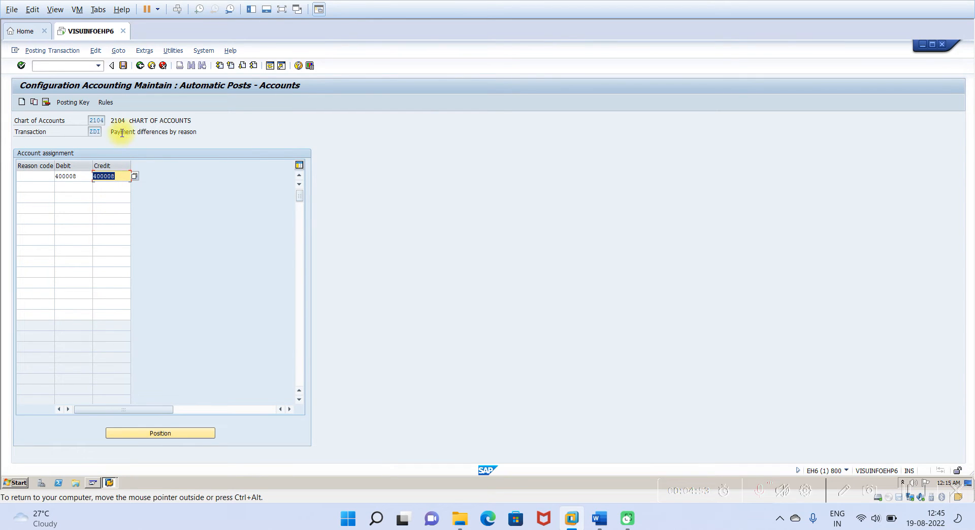
left_click(122, 67)
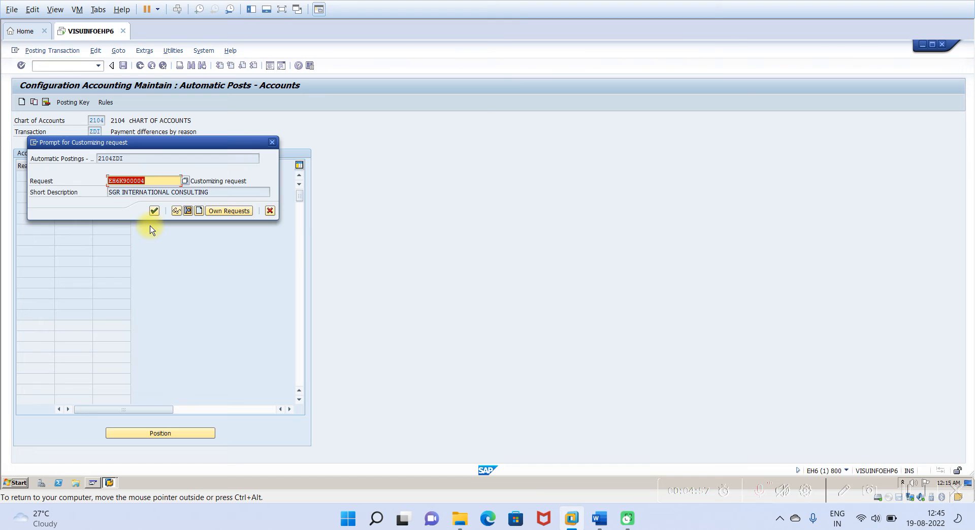
left_click(154, 211)
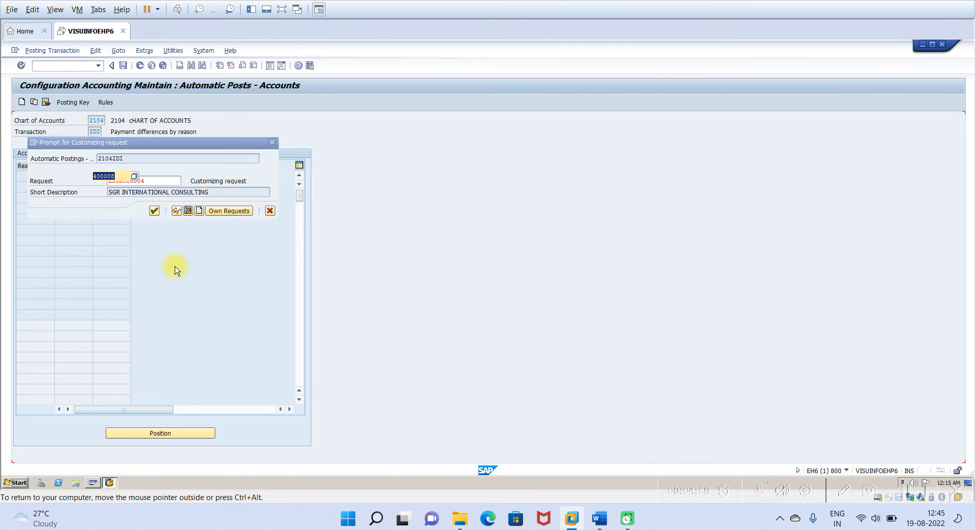
Consult END USER STEP-1 on posting a customer invoice in the Word document and open transaction /NF-22 in SAP
left_click(599, 518)
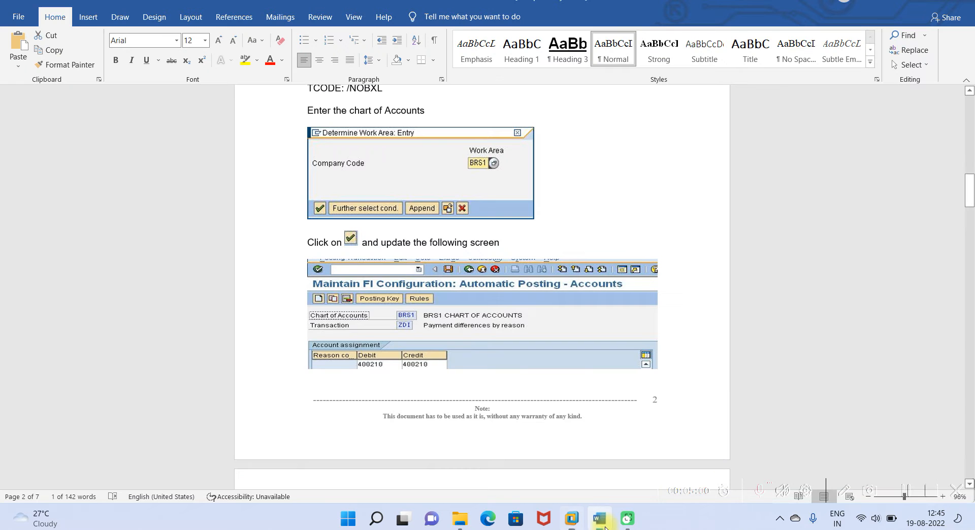
left_click(969, 450)
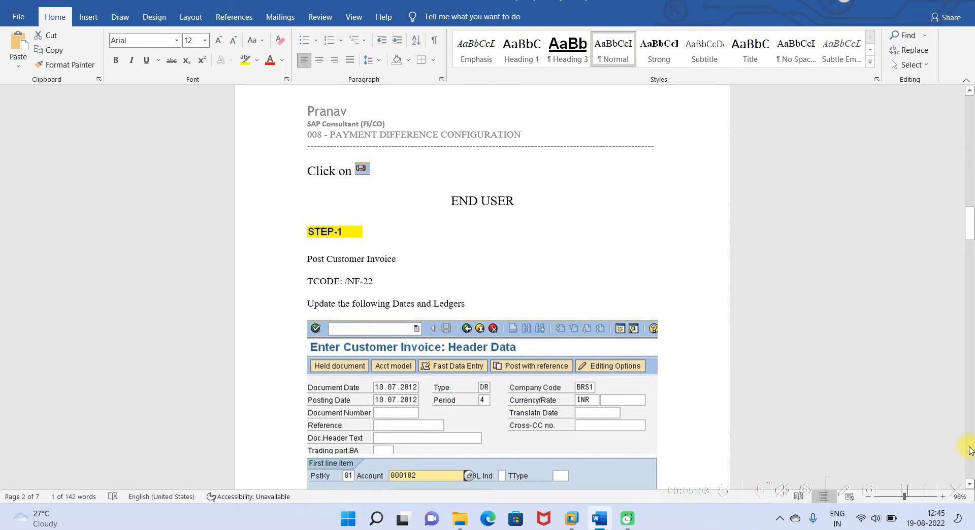
left_click(969, 92)
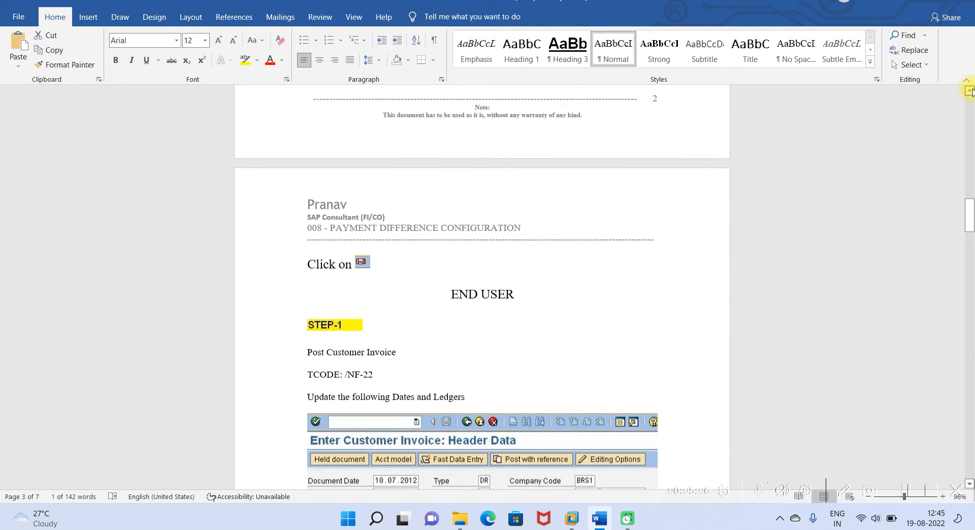
left_click(969, 91)
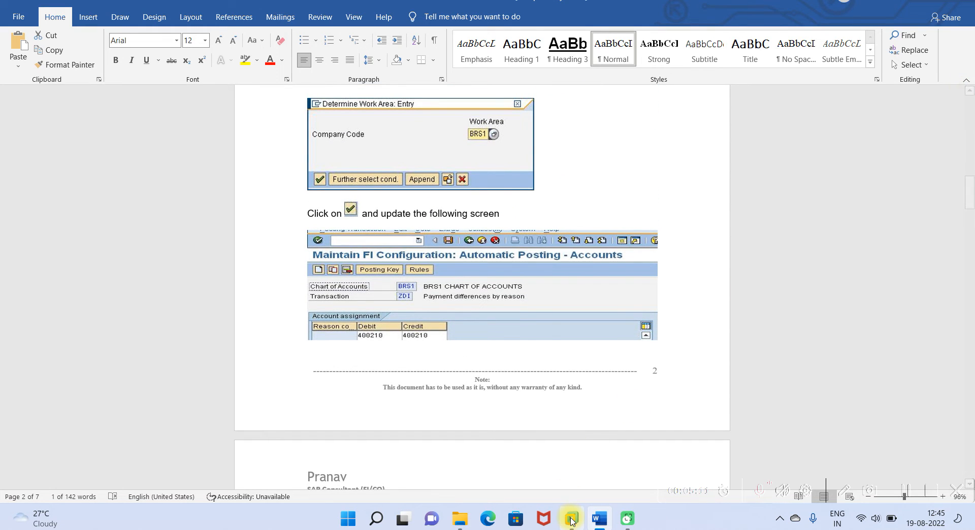
left_click(970, 425)
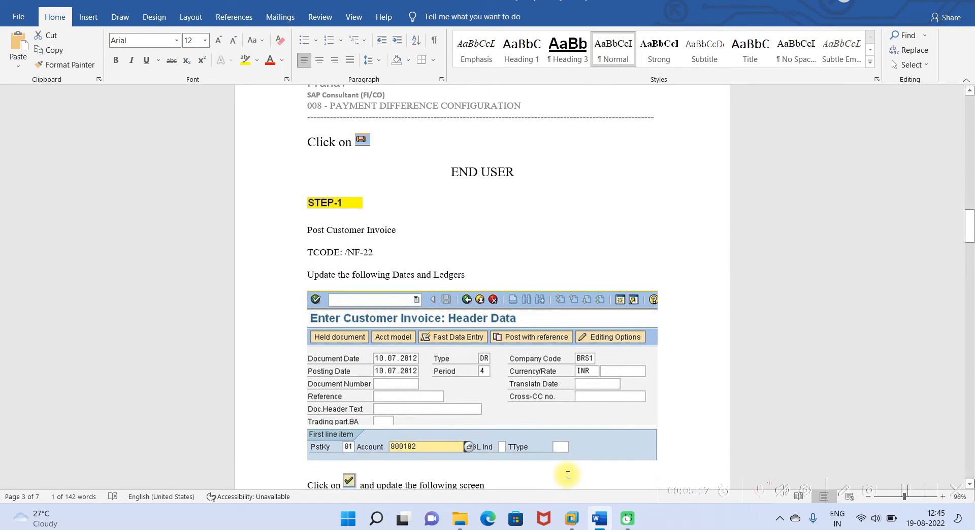
mouse_move(572, 518)
left_click(607, 455)
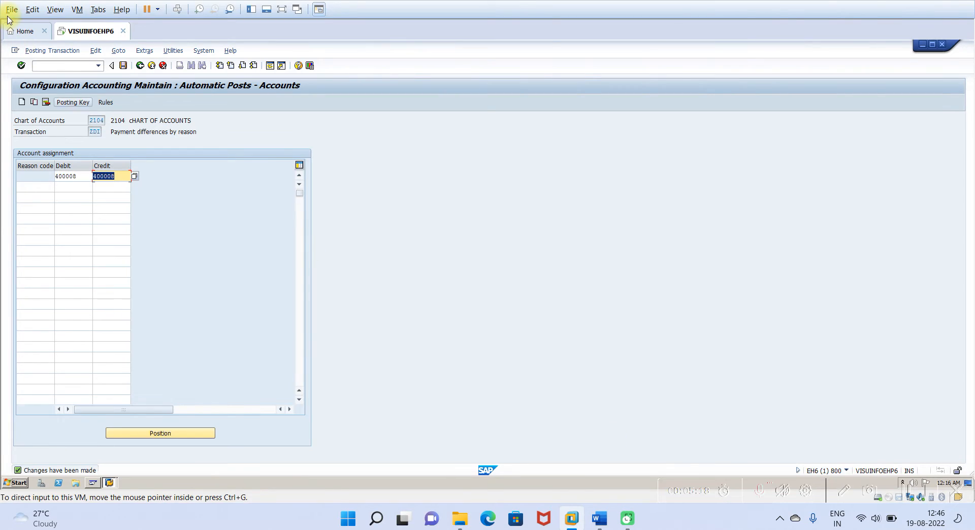
left_click(54, 68)
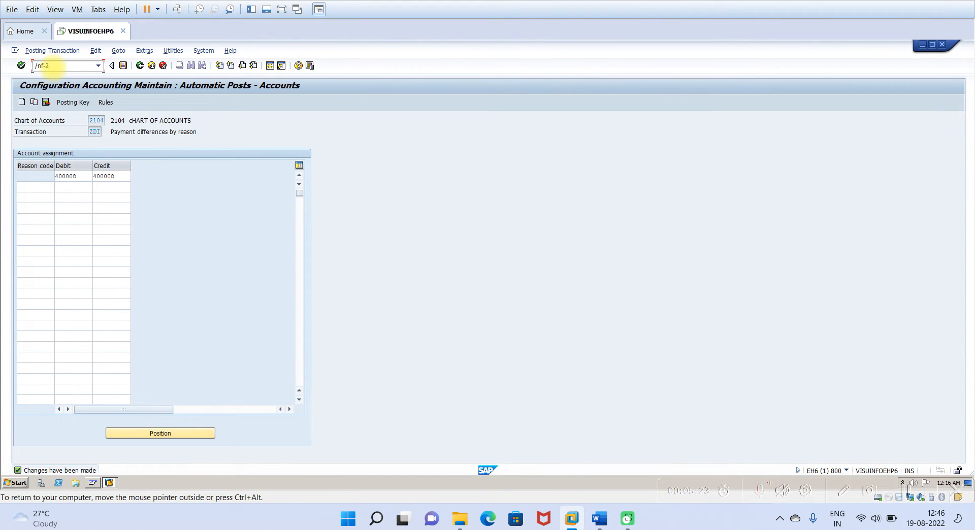
key("Return")
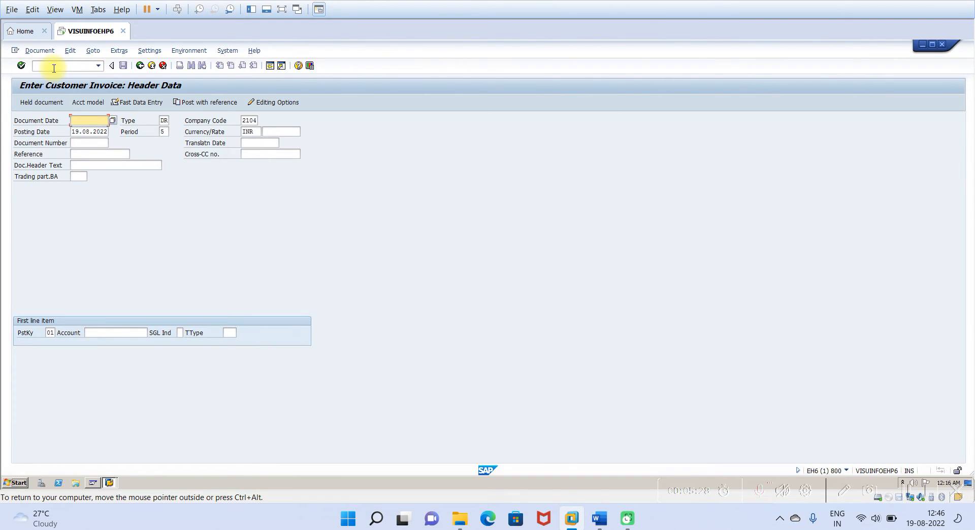
Set the invoice's document date to 19.08.2022 and choose the round-off test customer of company code 2104 as the first line item account
left_click(113, 121)
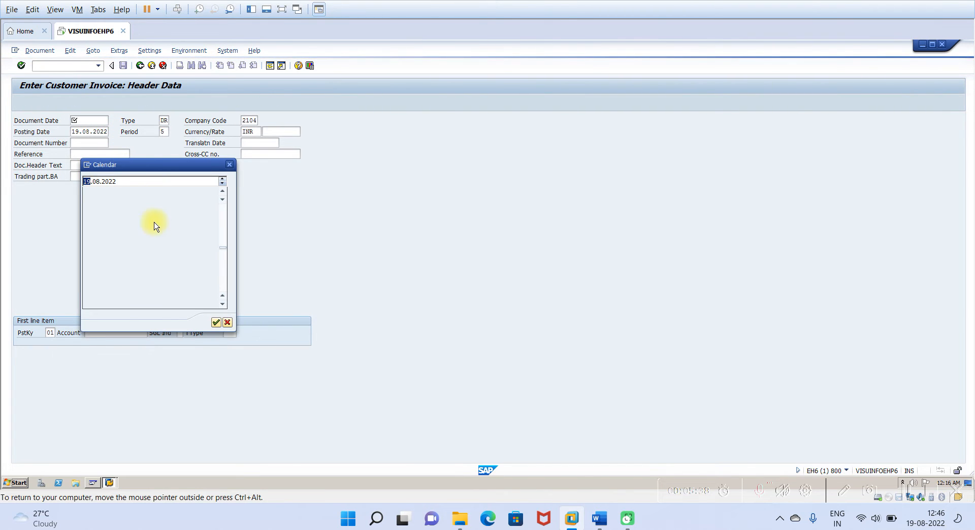
double_click(183, 252)
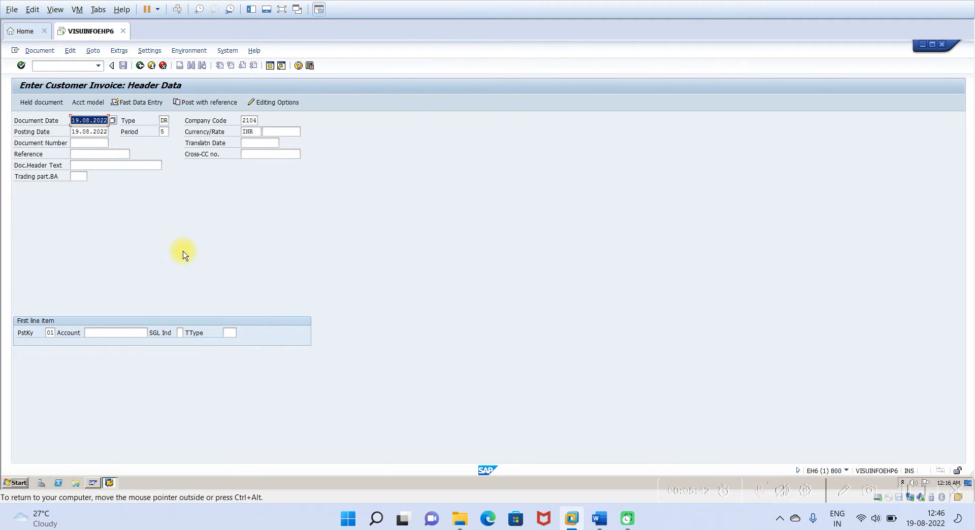
left_click(97, 332)
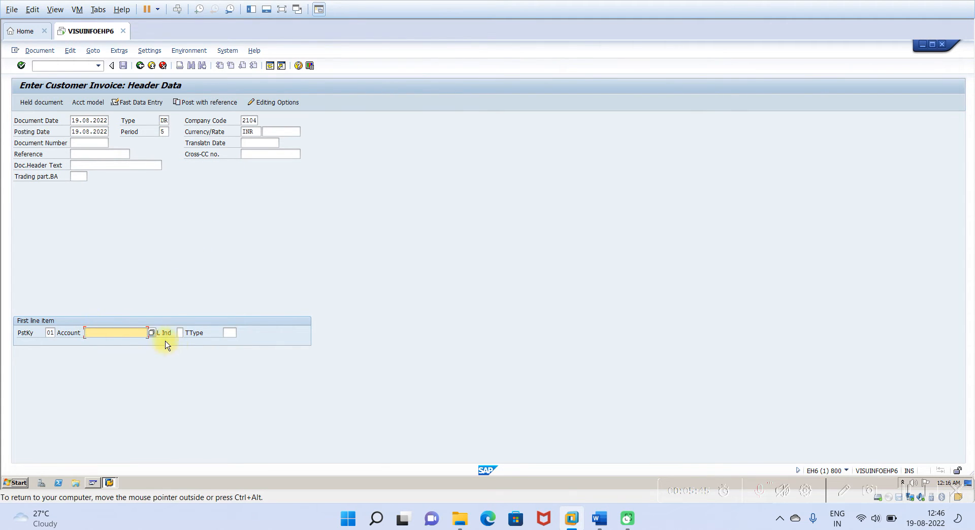
left_click(152, 334)
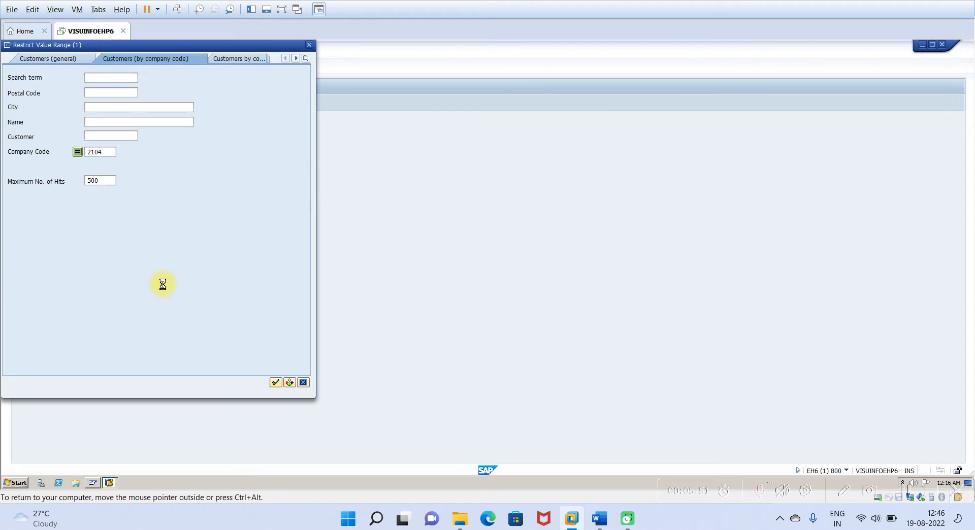
left_click(276, 383)
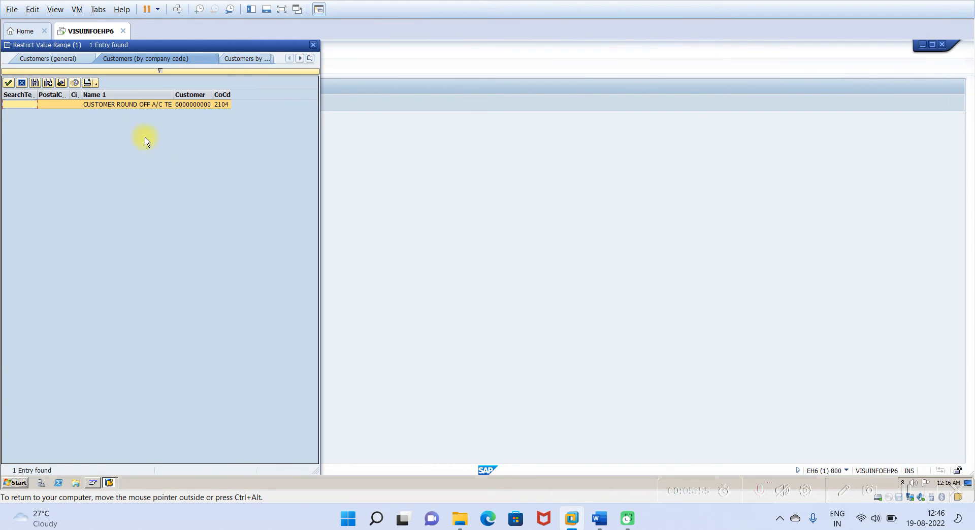
double_click(127, 104)
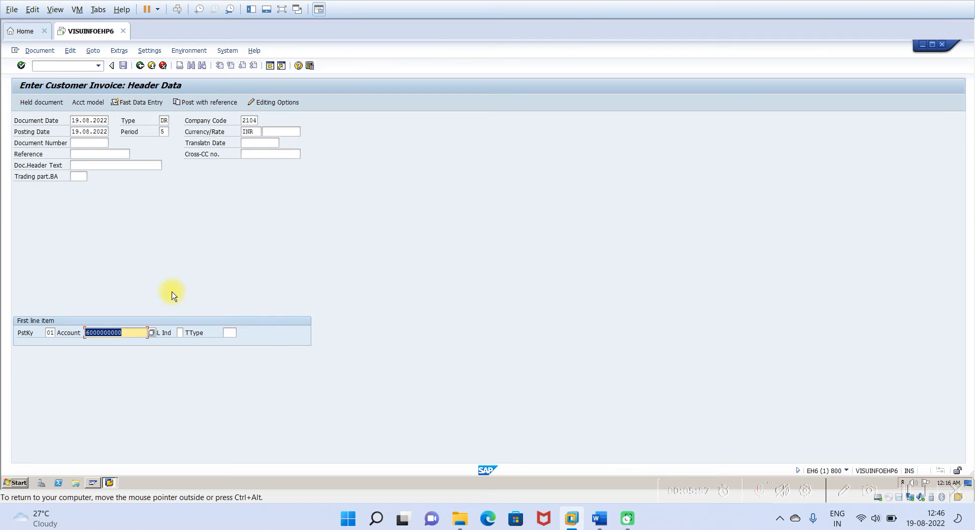
Continue to the customer item, set its amount to 791 INR and enter posting key 50 for the next line item
key("Return")
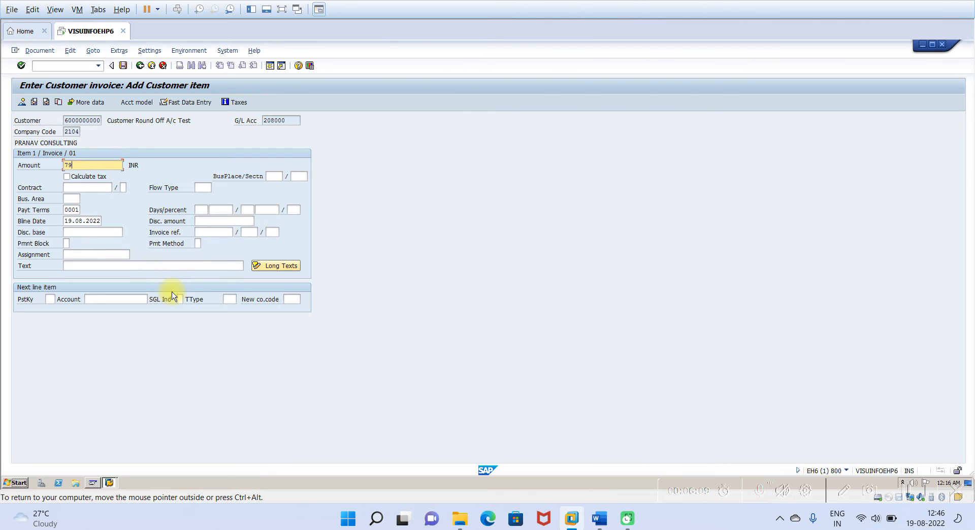
left_click(51, 300)
left_click(52, 300)
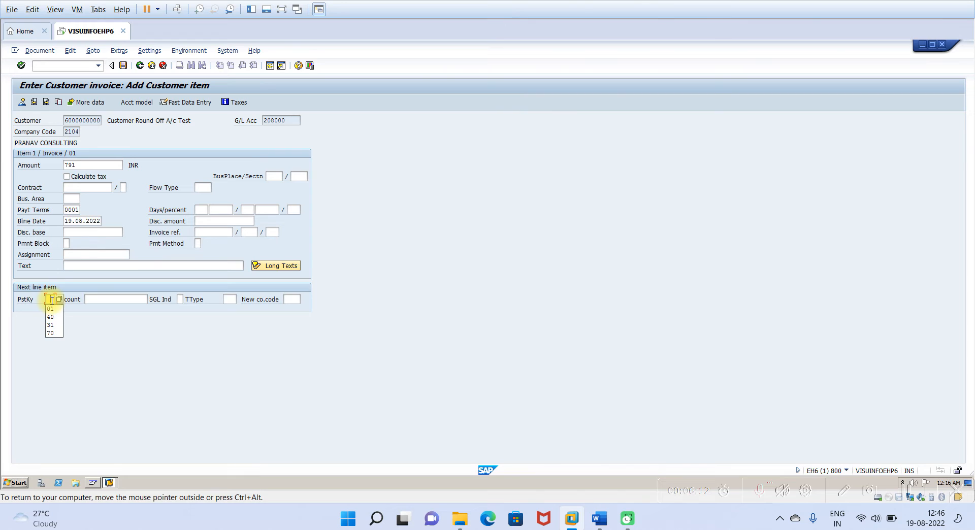
type("50")
Choose G/L account 300000 (Sales Account) for the credit line item and set its amount to 791,00 INR
left_click(117, 299)
left_click(152, 300)
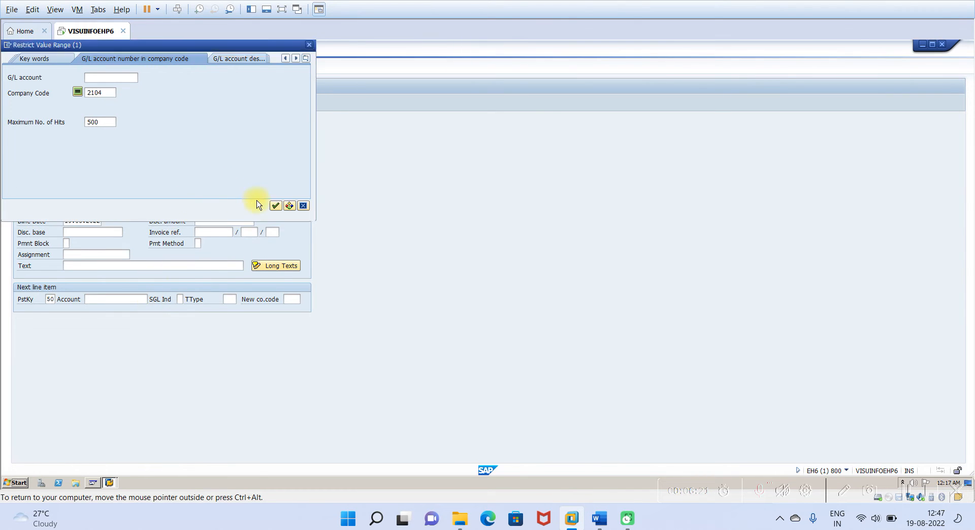
left_click(276, 205)
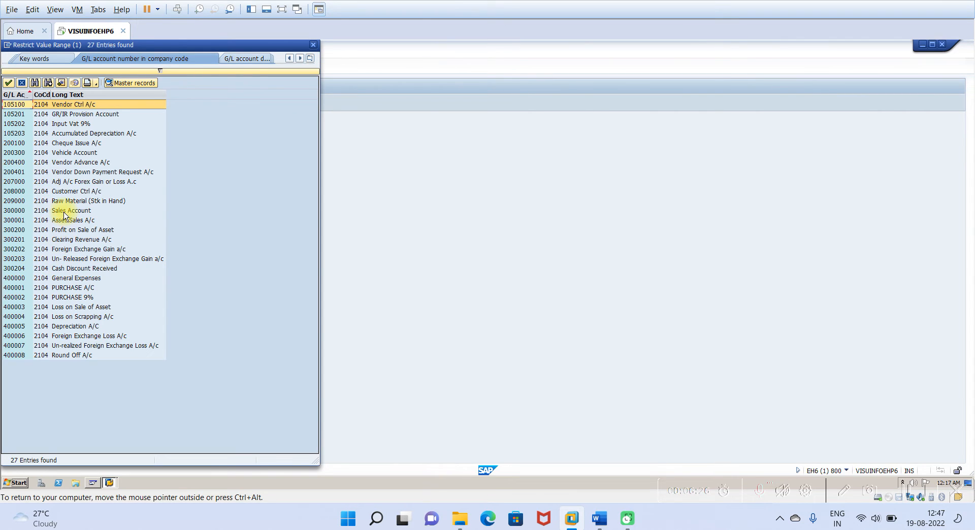
double_click(63, 211)
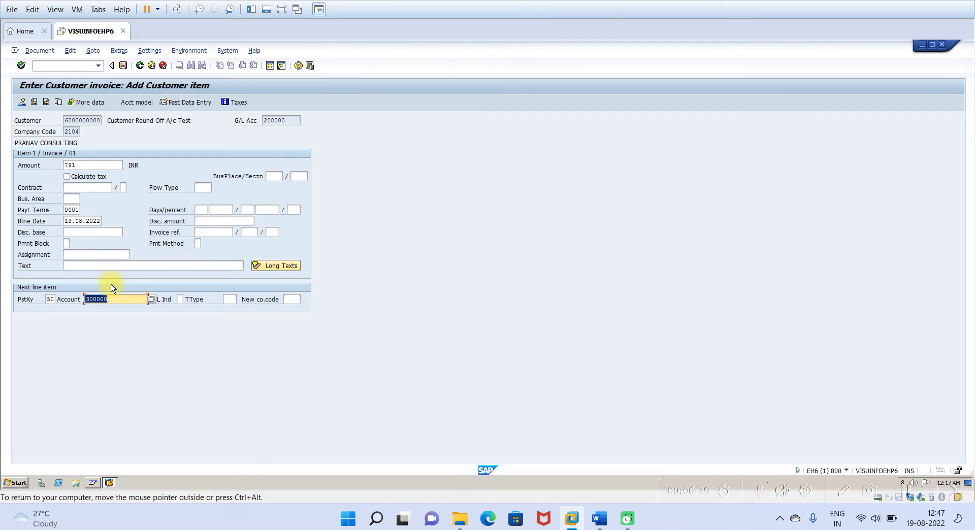
key("Return")
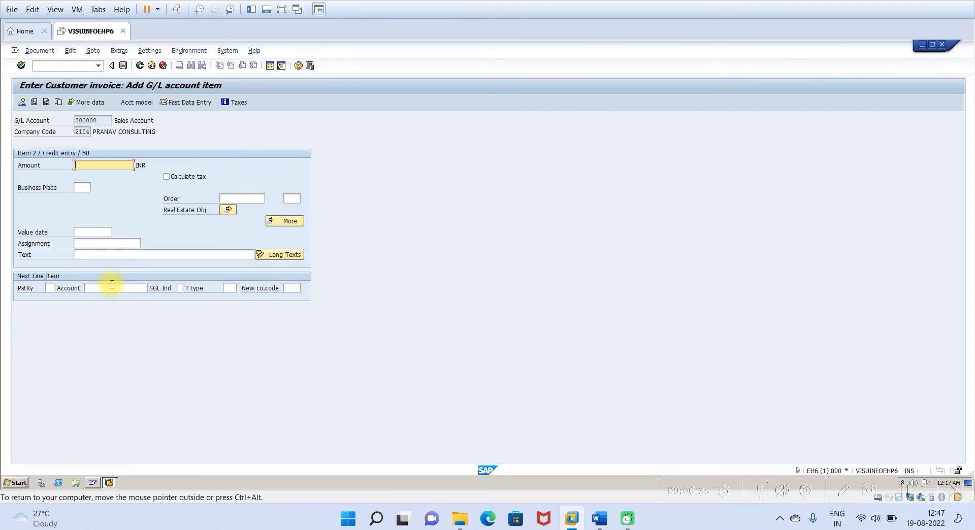
key("Return")
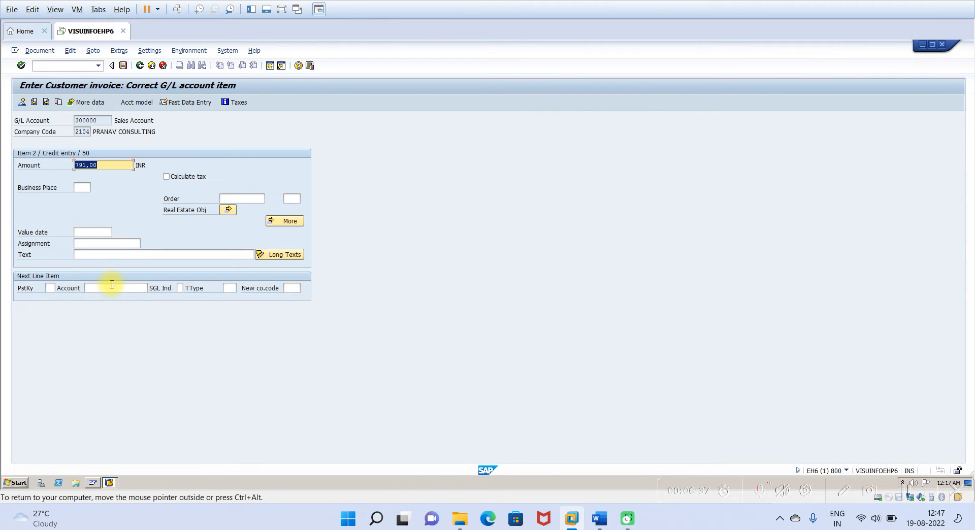
Simulate the customer invoice and post it
left_click(40, 50)
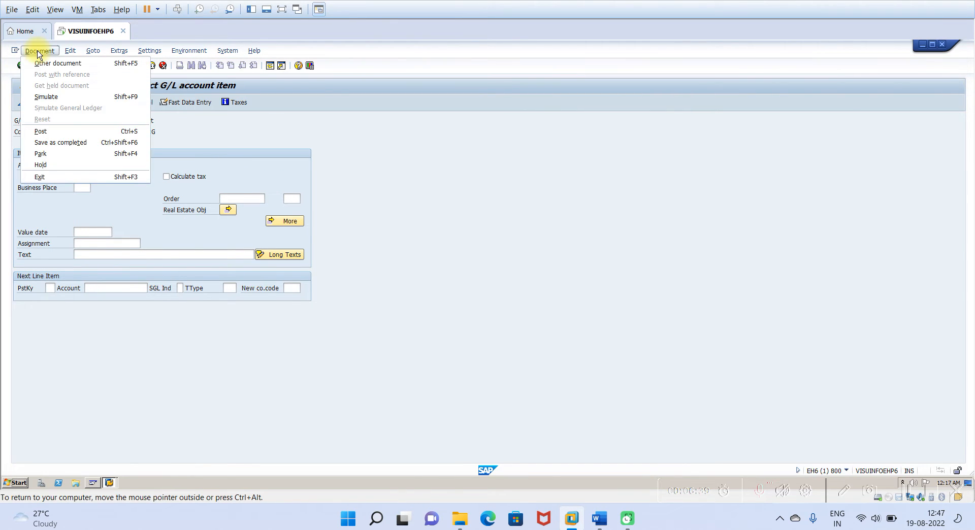
left_click(49, 97)
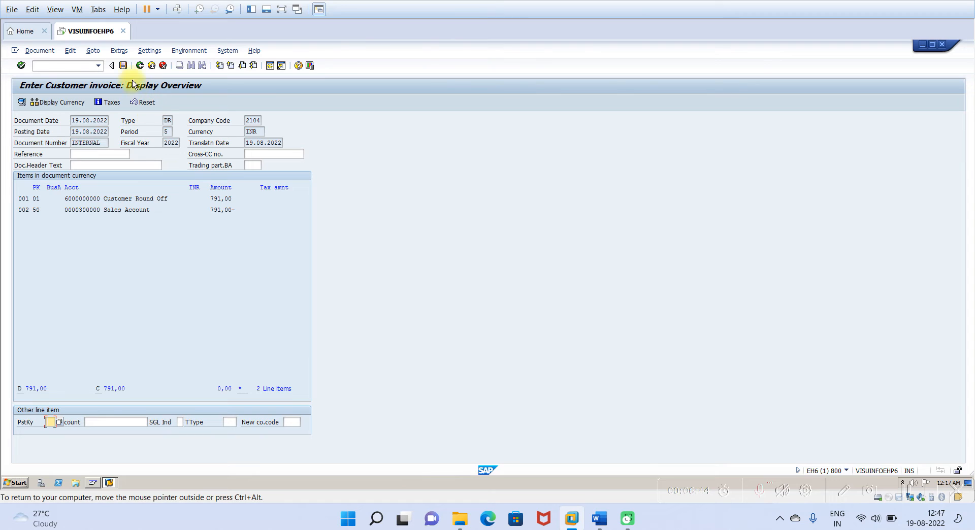
left_click(124, 65)
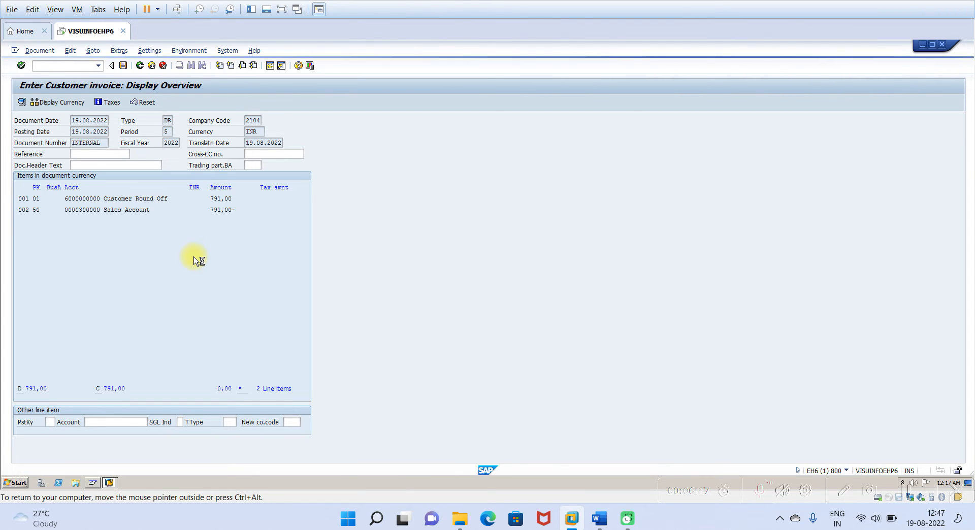
Consult STEP-2 on posting incoming payments in the Word document and open transaction /NF-06 in SAP
left_click(599, 523)
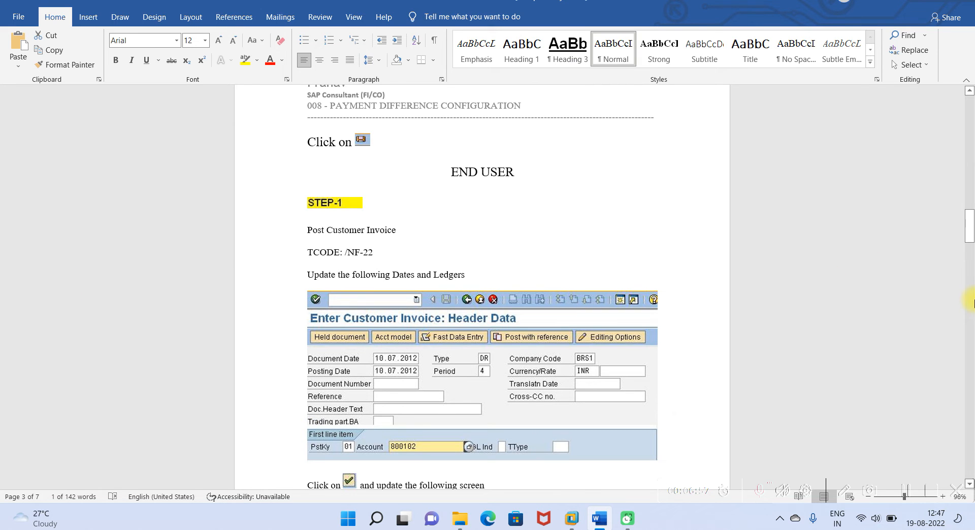
left_click(969, 307)
left_click(969, 307)
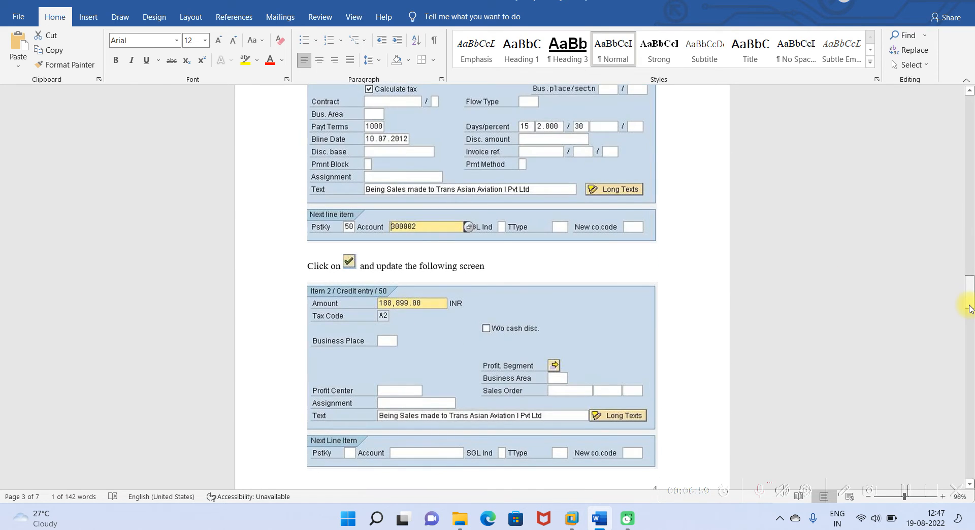
left_click(971, 370)
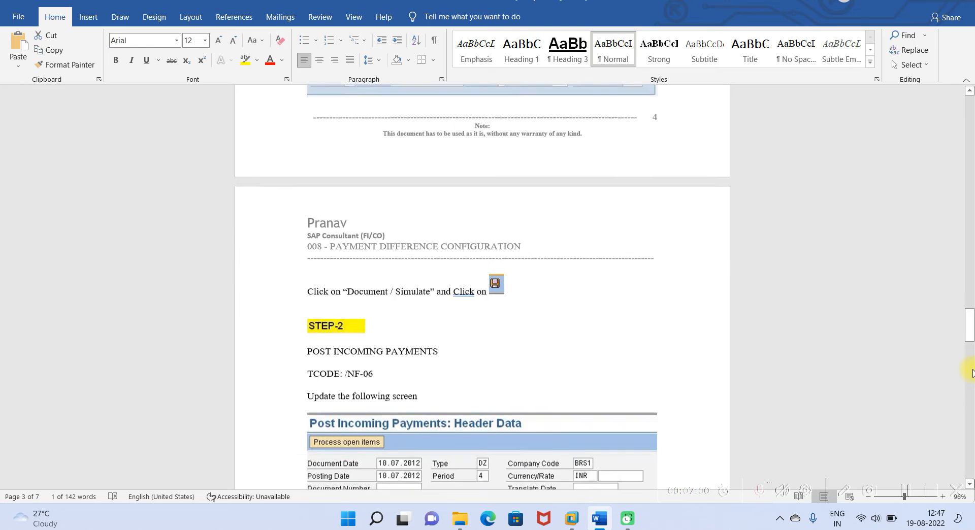
left_click(972, 373)
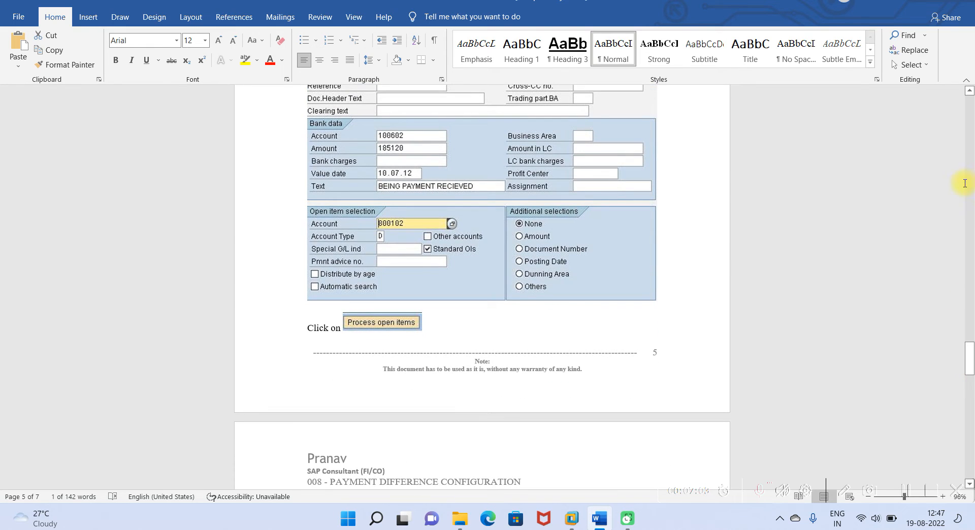
left_click(971, 193)
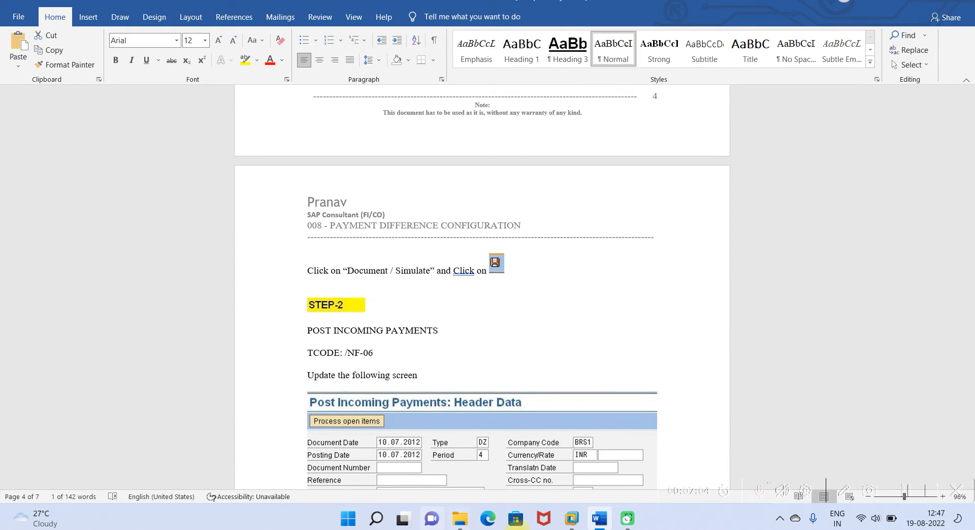
mouse_move(571, 523)
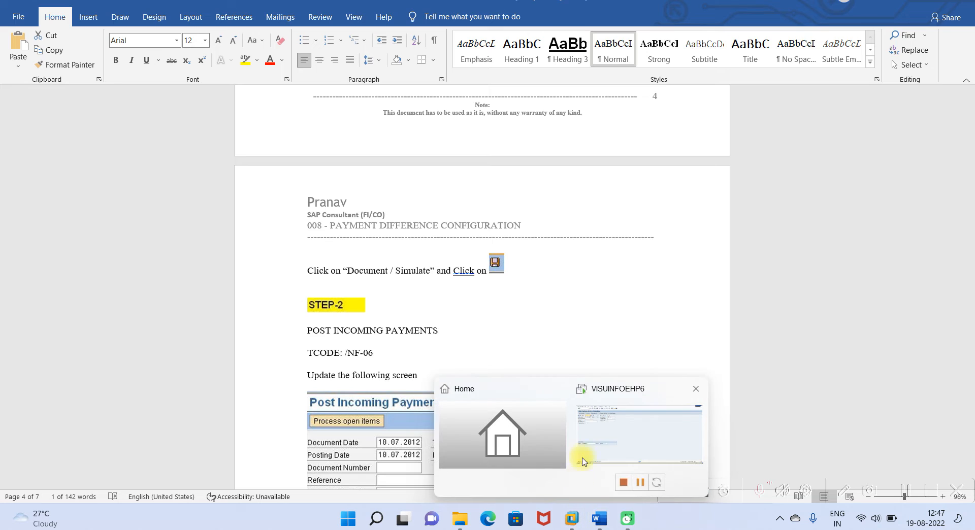
left_click(616, 445)
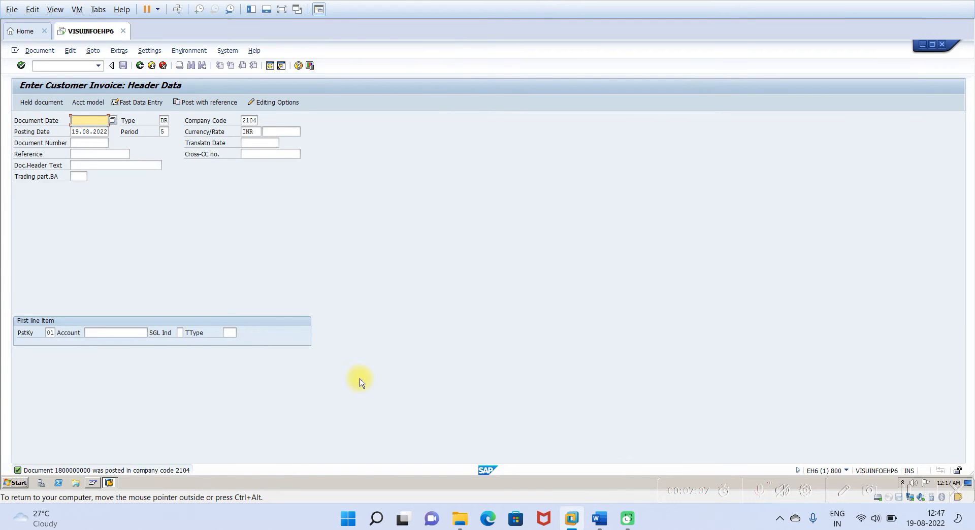
left_click(56, 66)
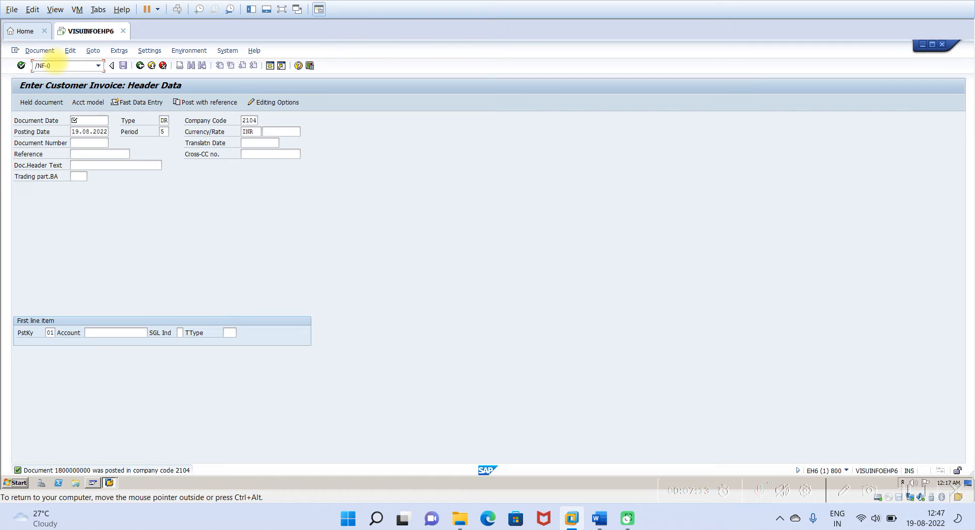
key("Return")
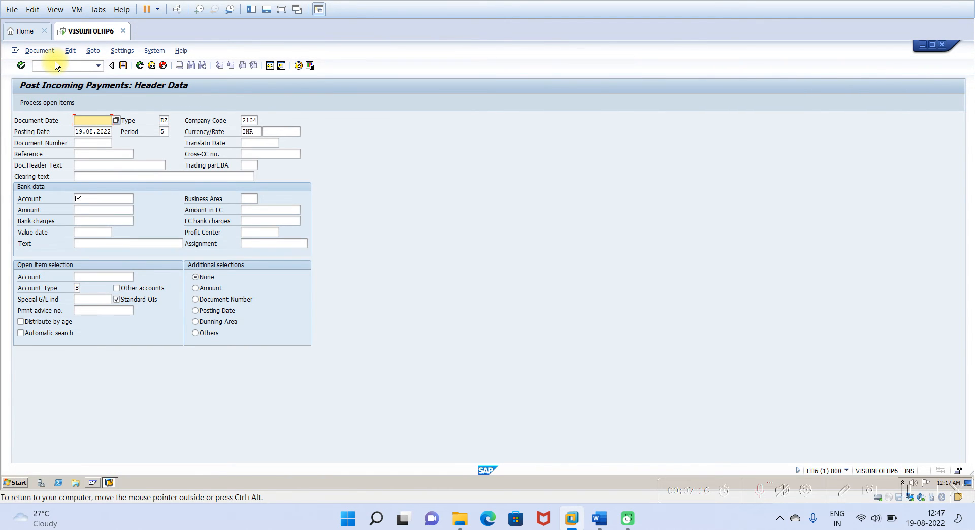
Set the incoming payment's document date to 19.08.2022 and look through company code 2104's G/L accounts for a bank data account
key("BackSpace")
left_click(84, 131)
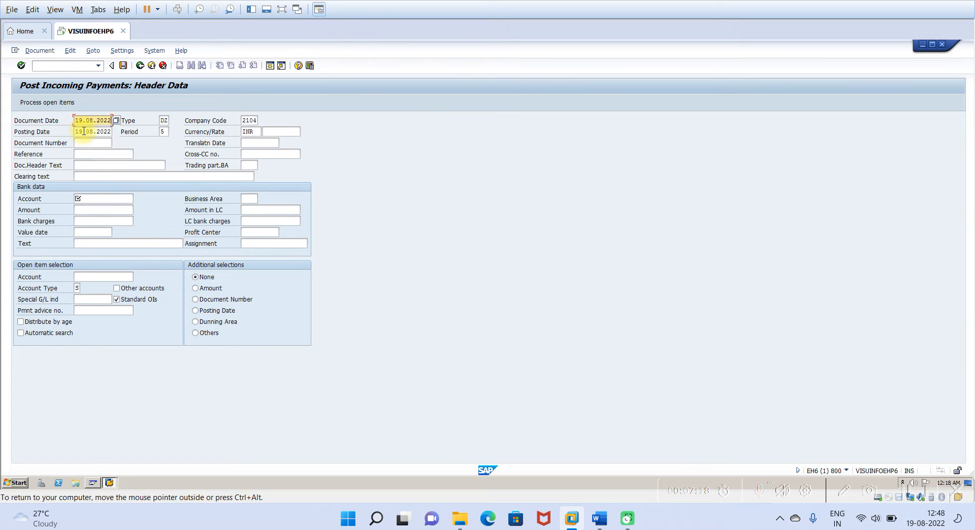
left_click(95, 203)
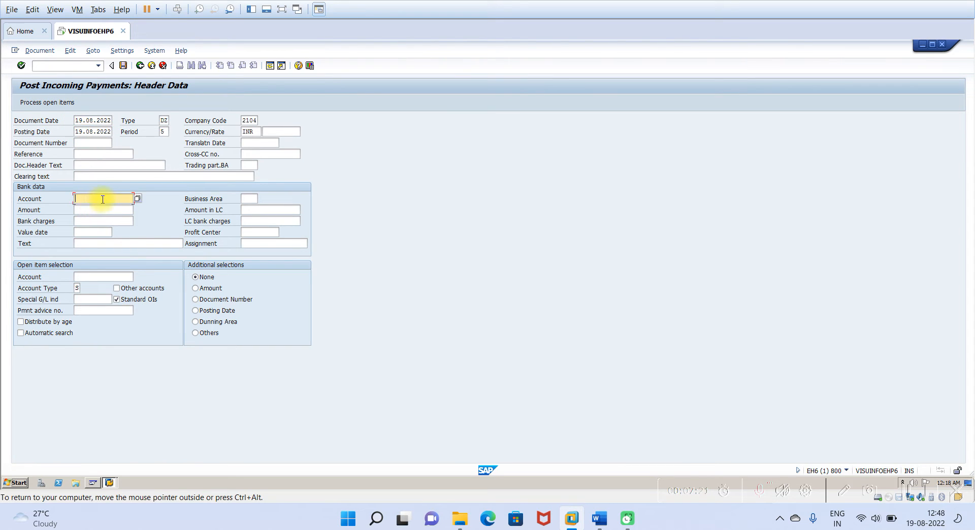
left_click(136, 202)
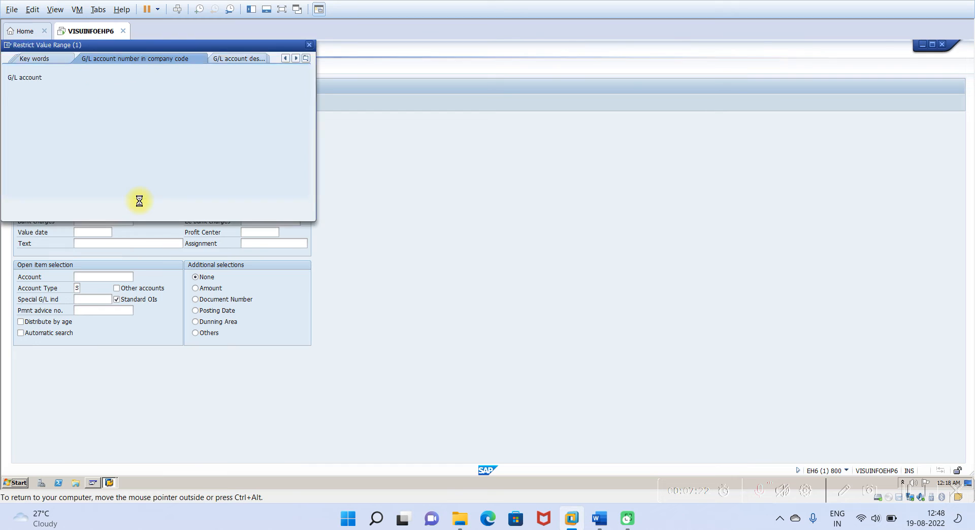
left_click(276, 206)
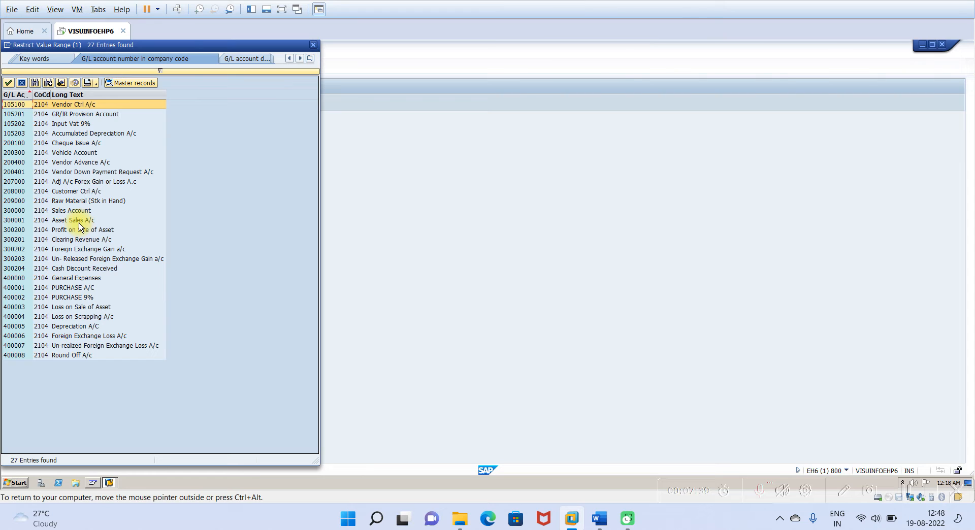
left_click(313, 47)
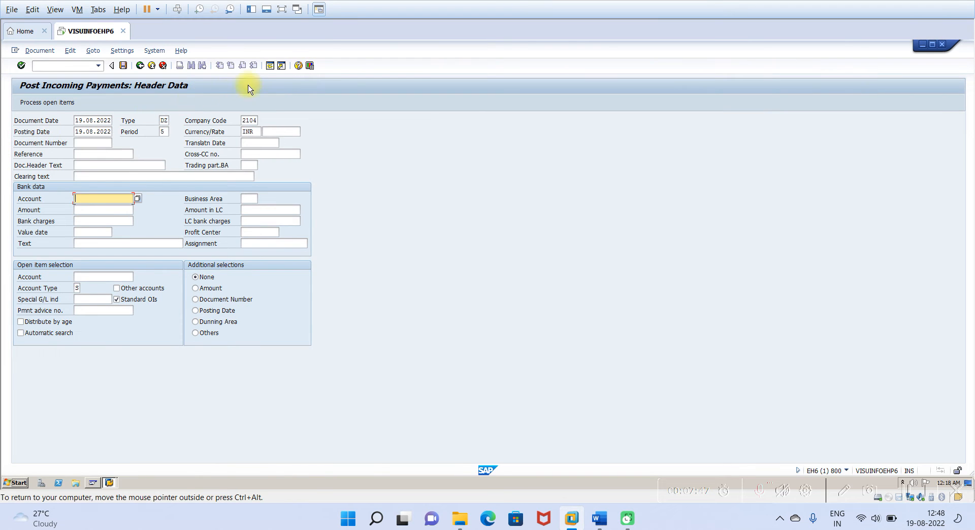
Open the G/L account groups in a new session and check the Bank Accounts number range for chart of accounts 2104
left_click(271, 66)
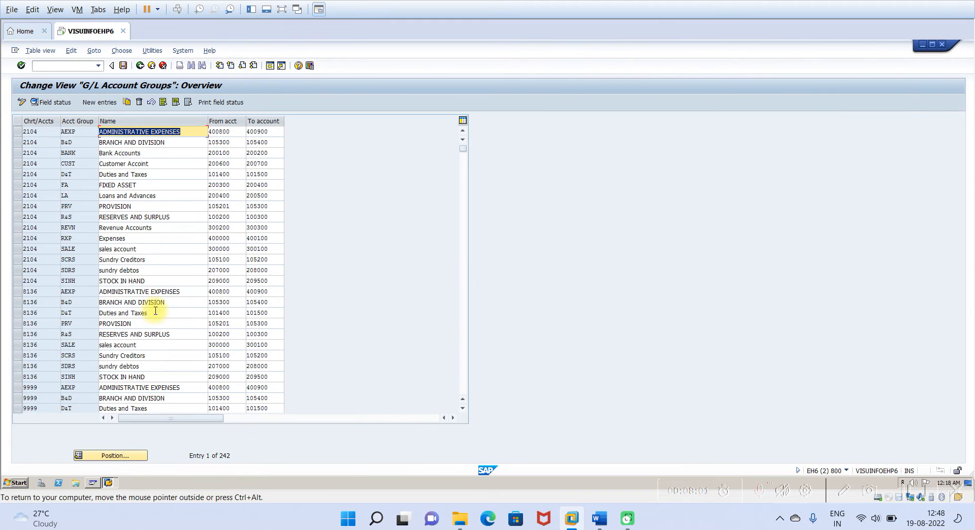
left_click(118, 456)
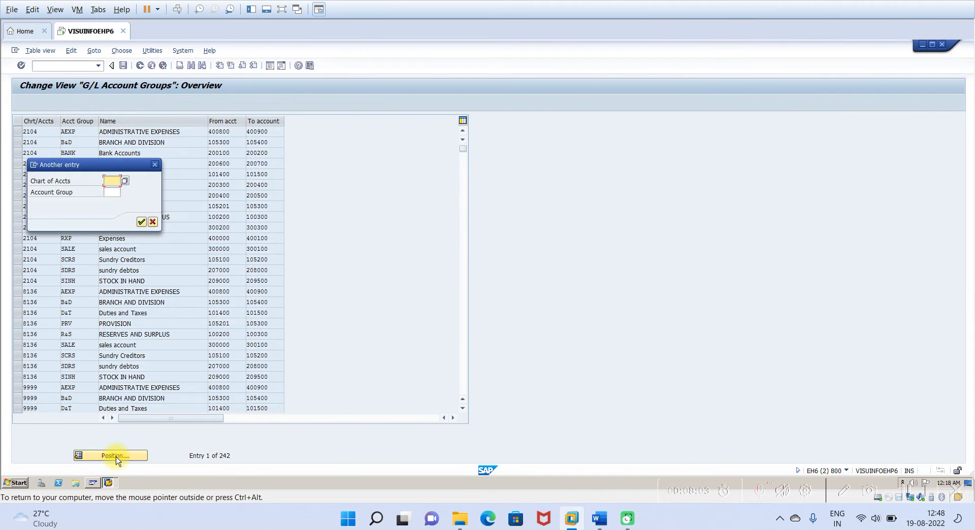
type("2104")
key("Return")
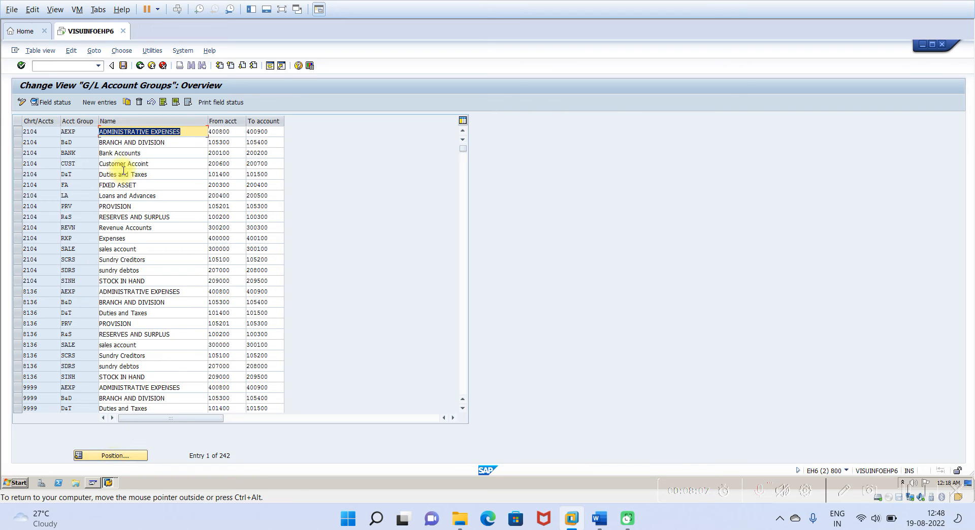
double_click(211, 154)
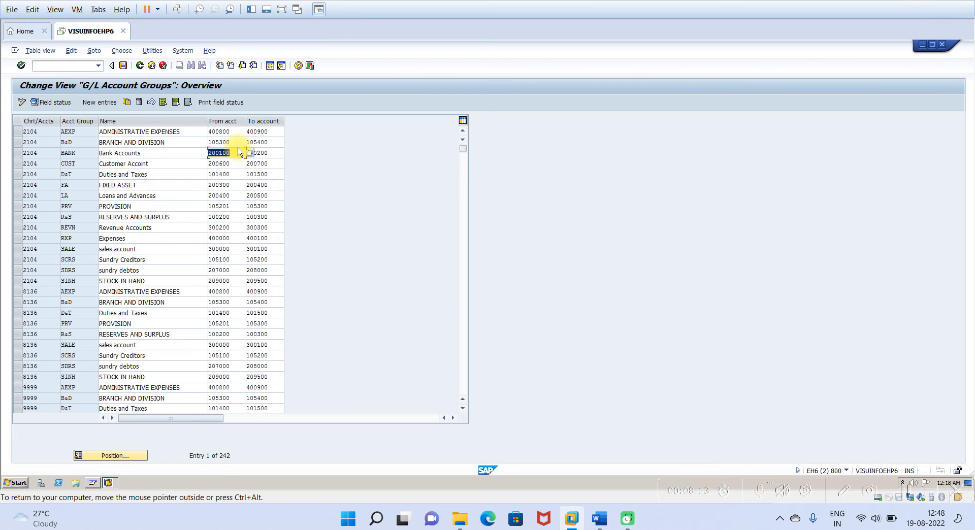
type("/NOBBE")
left_click(573, 519)
left_click(609, 447)
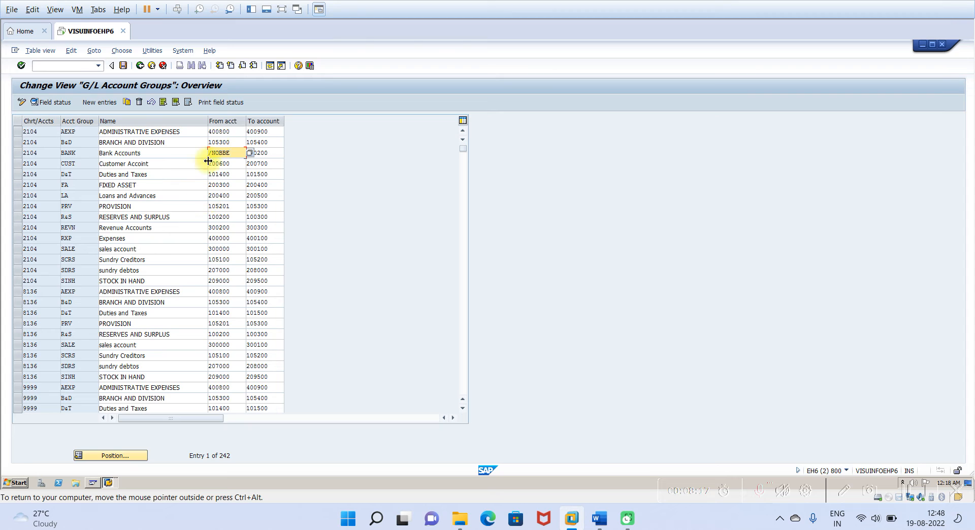
Open transaction /NFS00 for central G/L account editing in a new session
left_click(272, 68)
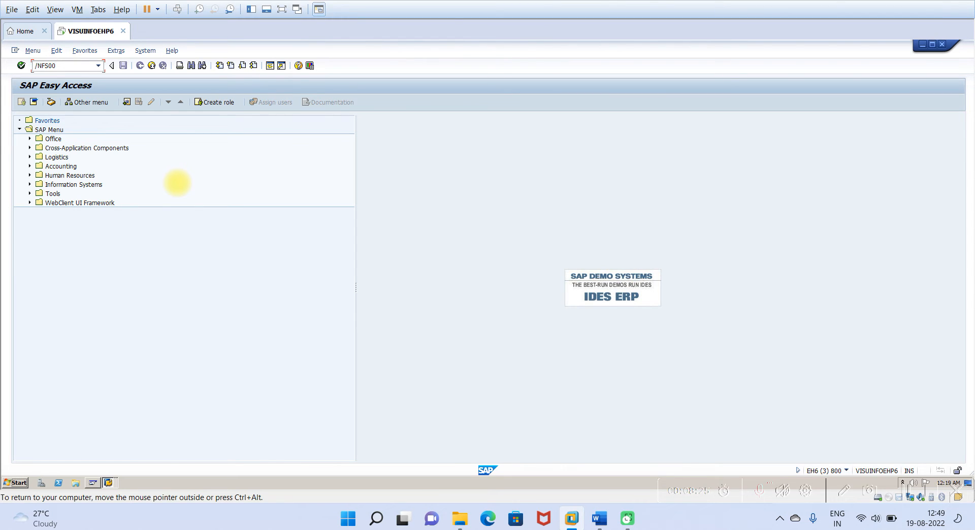
key("Return")
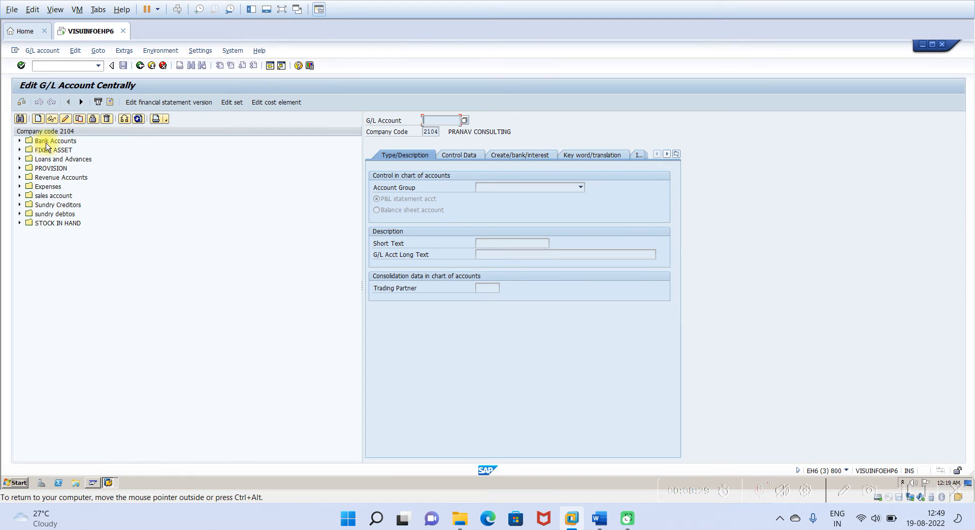
Try to create G/L account 200100 in company code 2104
left_click(38, 119)
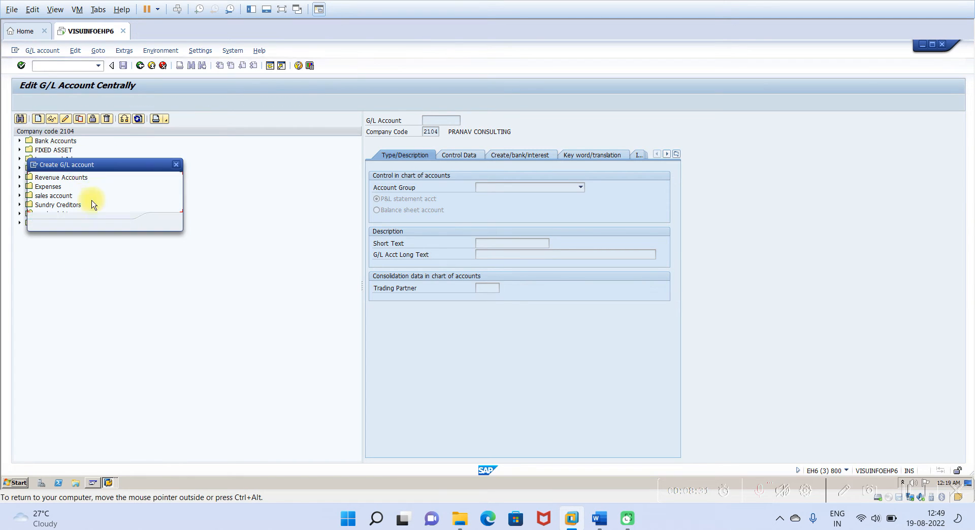
type("20")
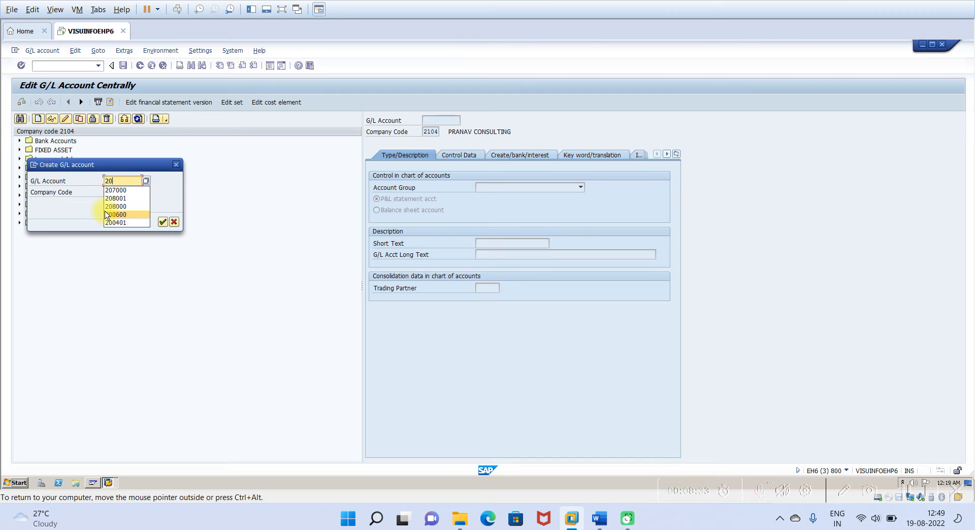
type("0100")
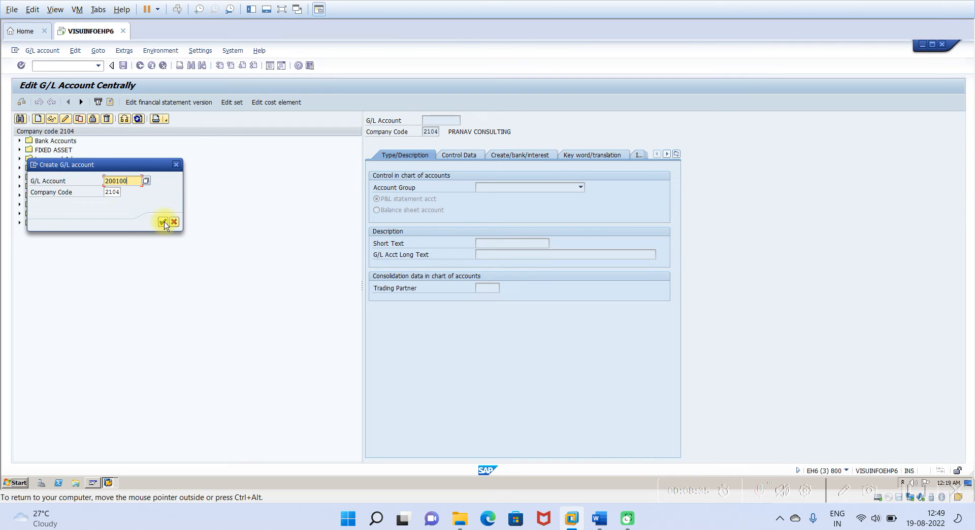
left_click(162, 222)
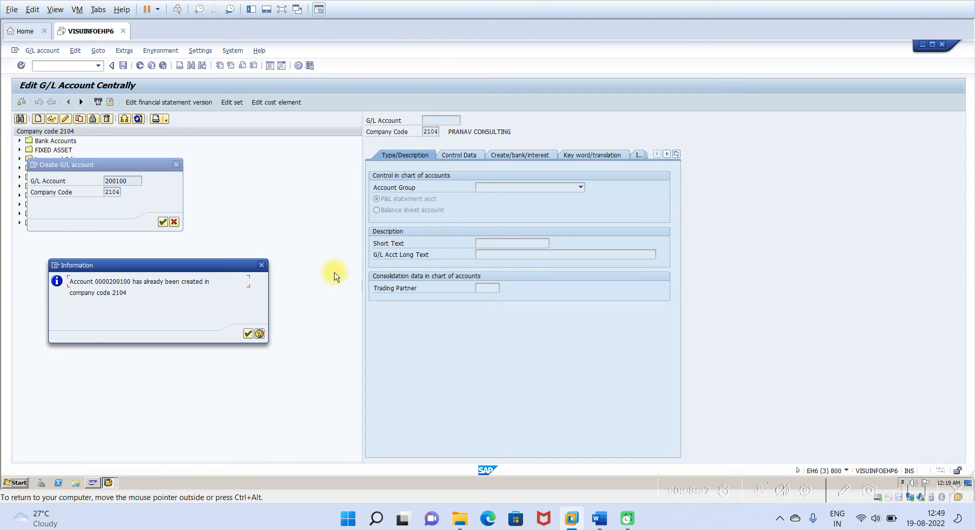
left_click(261, 265)
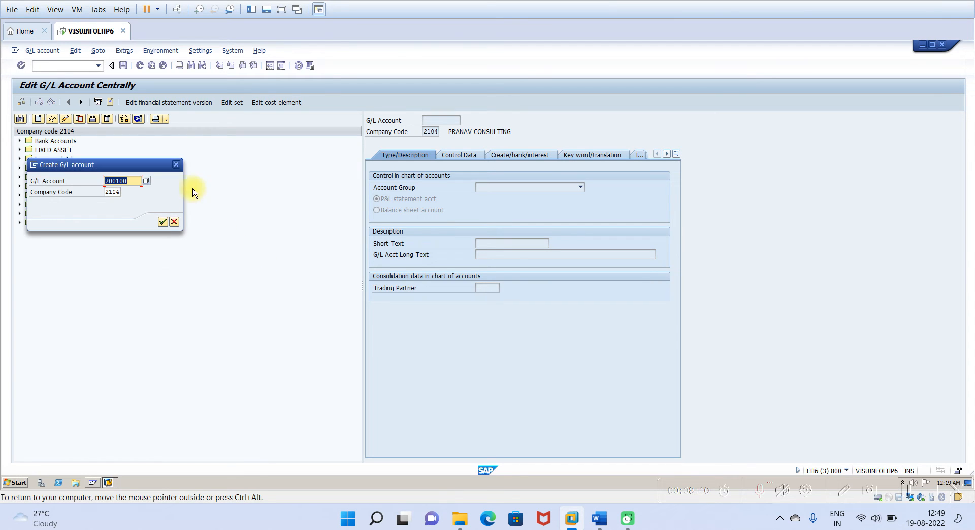
left_click(176, 165)
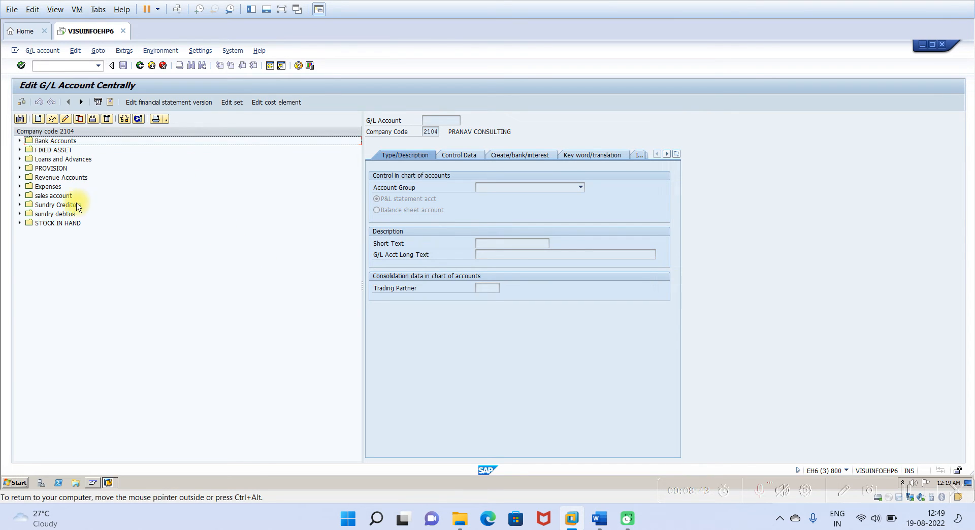
Copy the bank account 200100 Cheque Issue A/c to a new G/L account 200101 in company code 2104
left_click(20, 141)
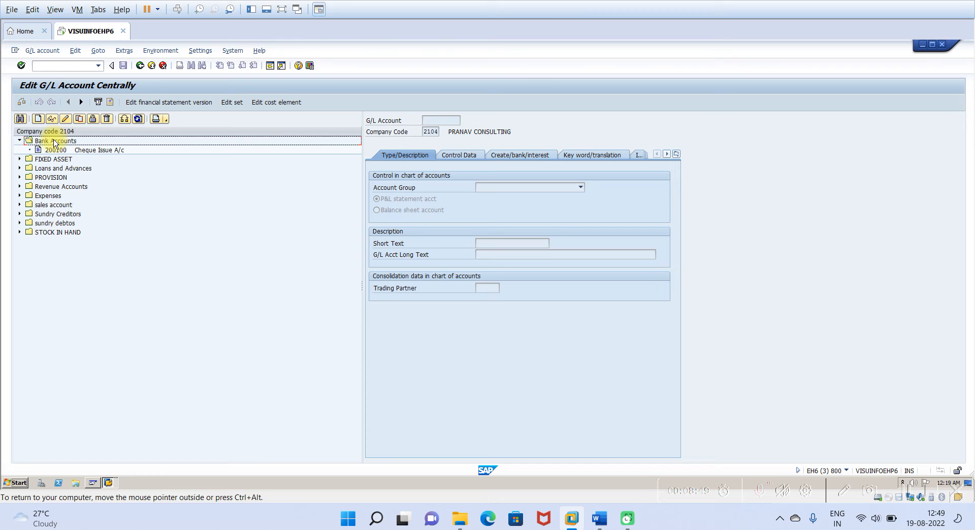
left_click(54, 152)
left_click(79, 118)
left_click(131, 203)
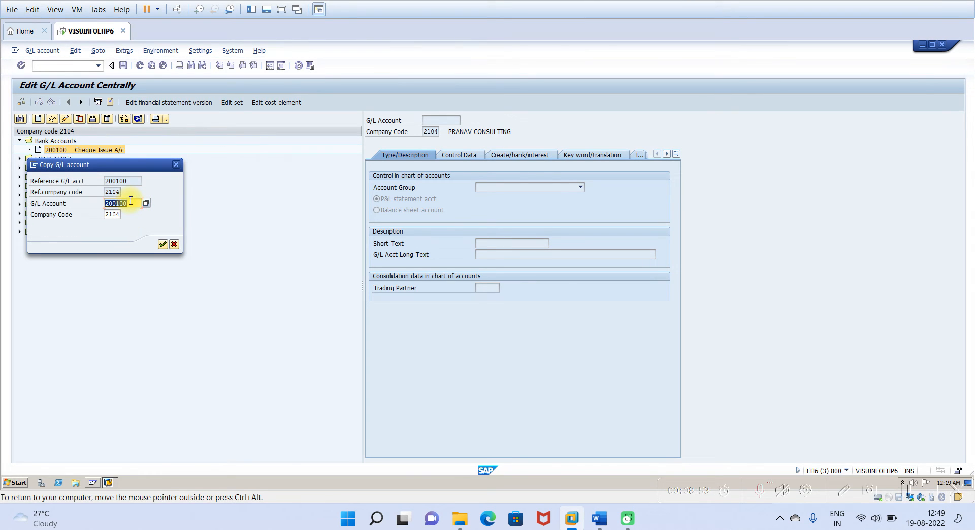
key("BackSpace")
type("1")
key("Return")
Set the short text and long text of G/L account 200101 to Bank A/c and open its control data
double_click(541, 243)
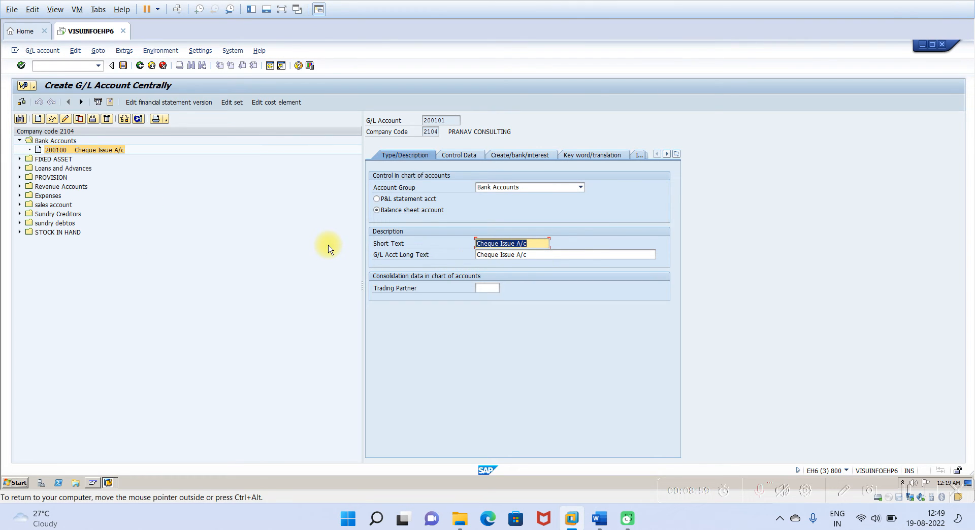
type("Bank")
double_click(529, 253)
type("Bank")
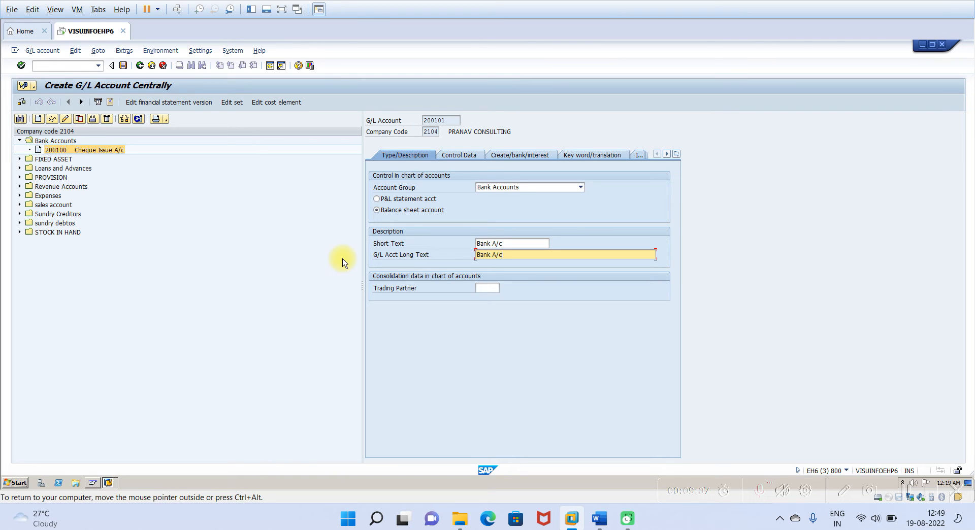
left_click(452, 157)
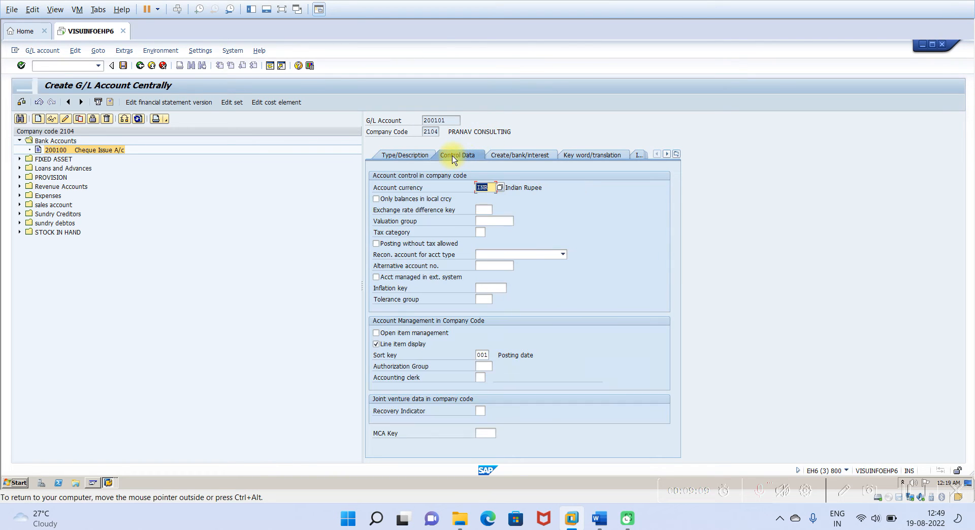
Open the document creation, bank and interest data of G/L account 200101 and save the new account, accepting the warning
left_click(518, 162)
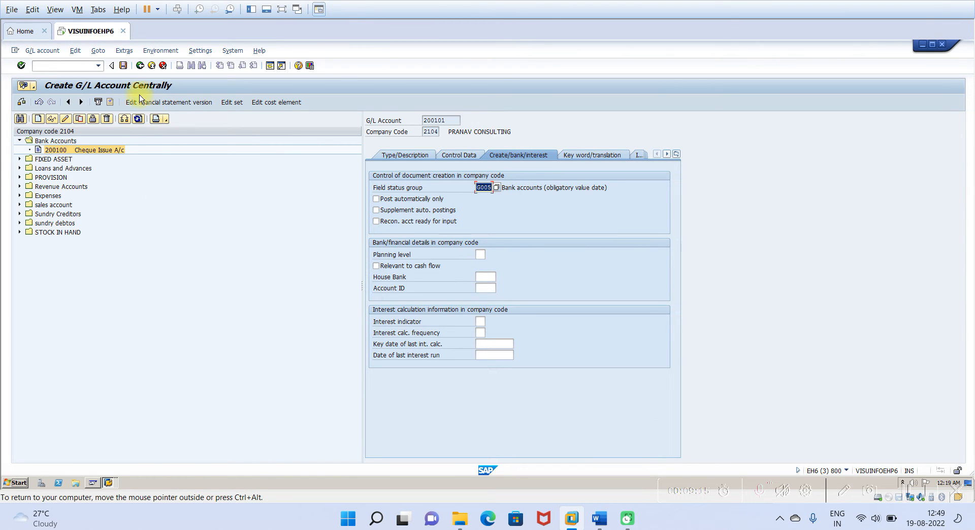
left_click(123, 65)
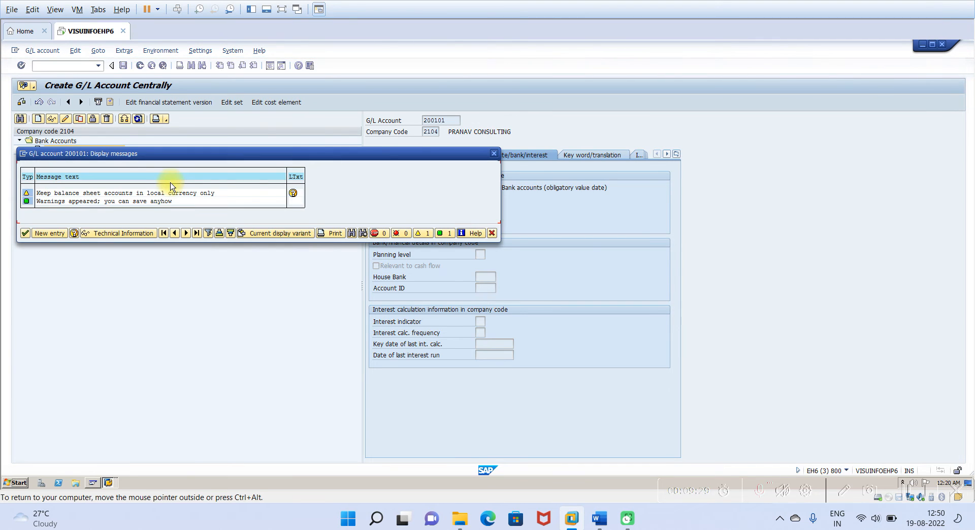
left_click(23, 235)
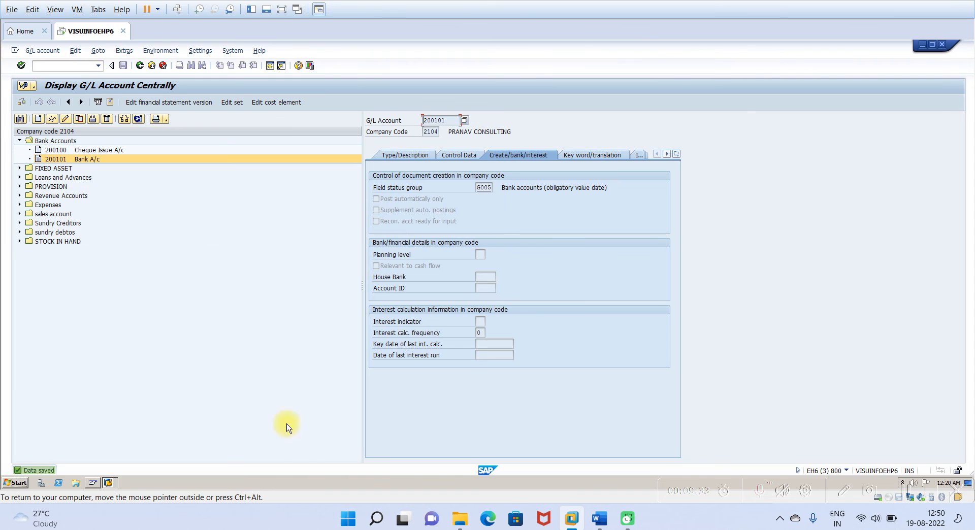
Switch to the incoming payments session and choose Bank A/c 200101 from company code 2104 as the bank data account
left_click(109, 485)
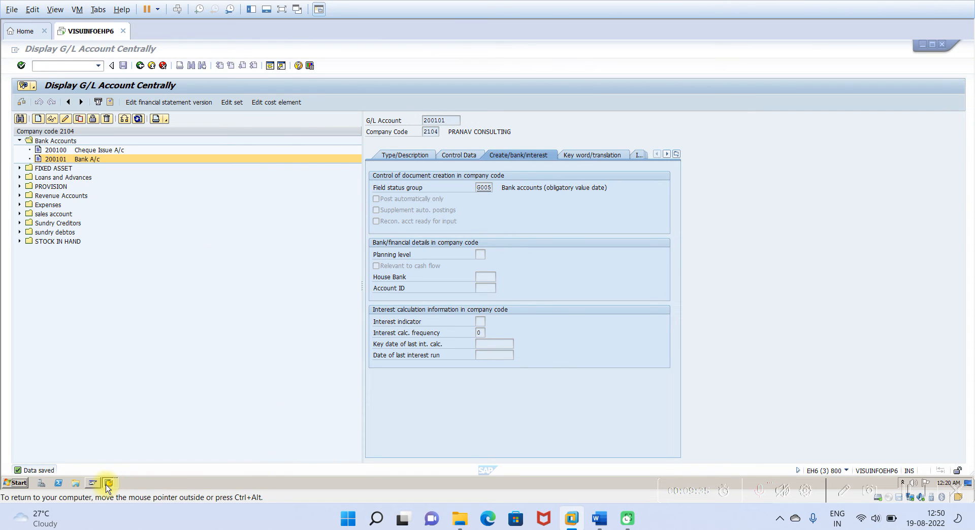
left_click(109, 486)
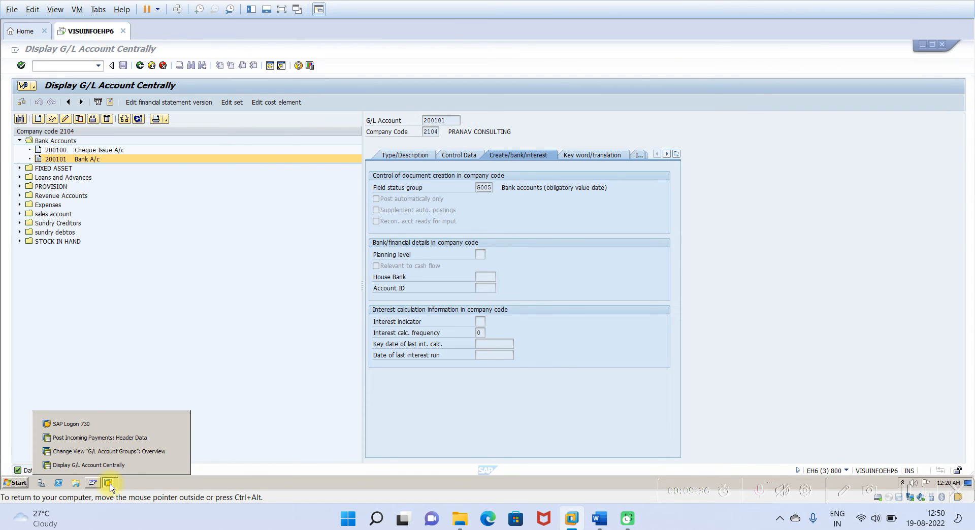
left_click(115, 437)
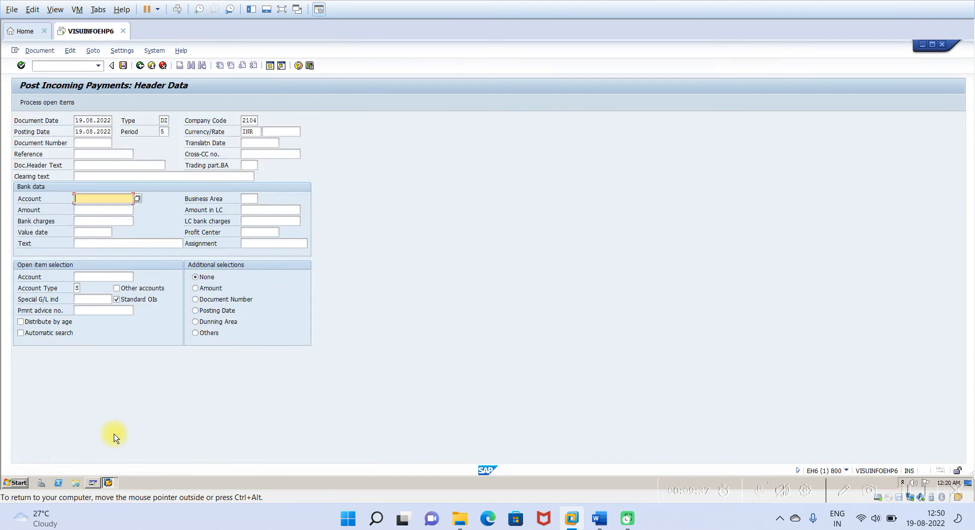
left_click(139, 199)
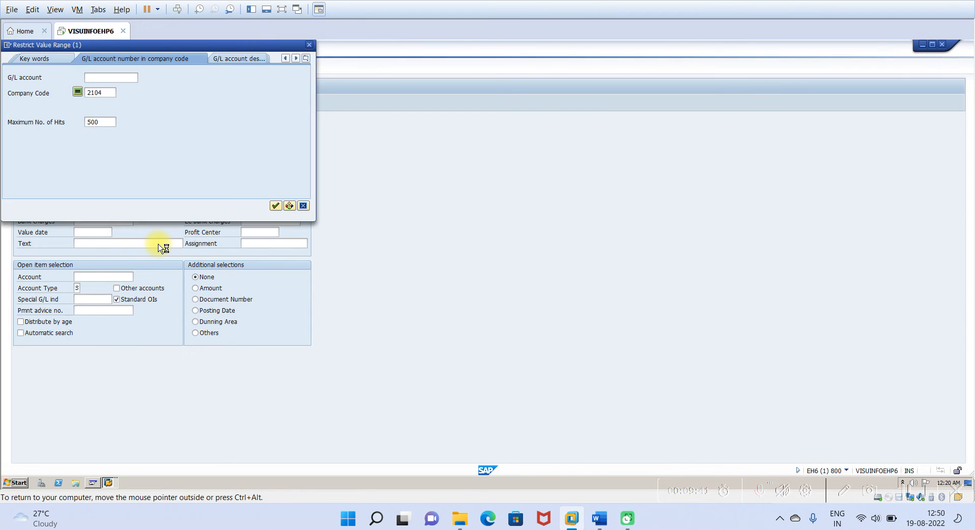
left_click(274, 205)
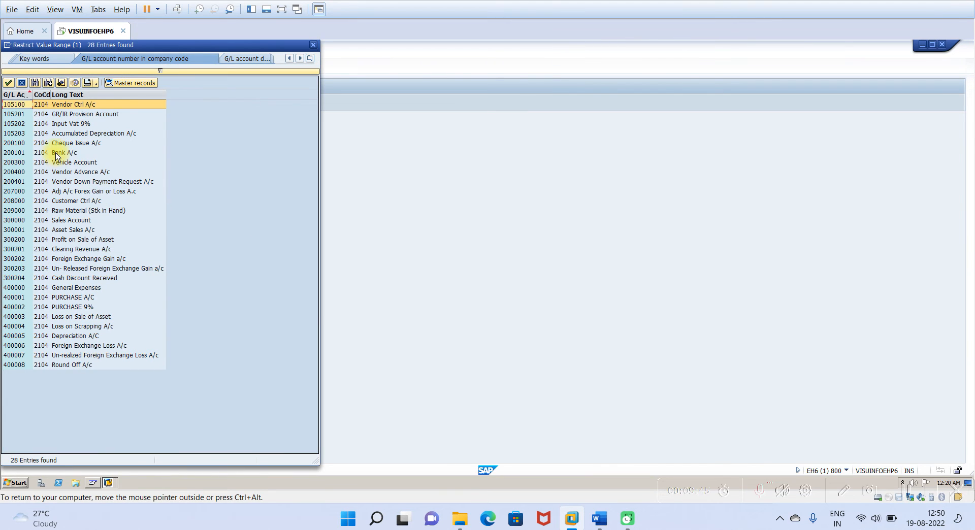
left_click(57, 157)
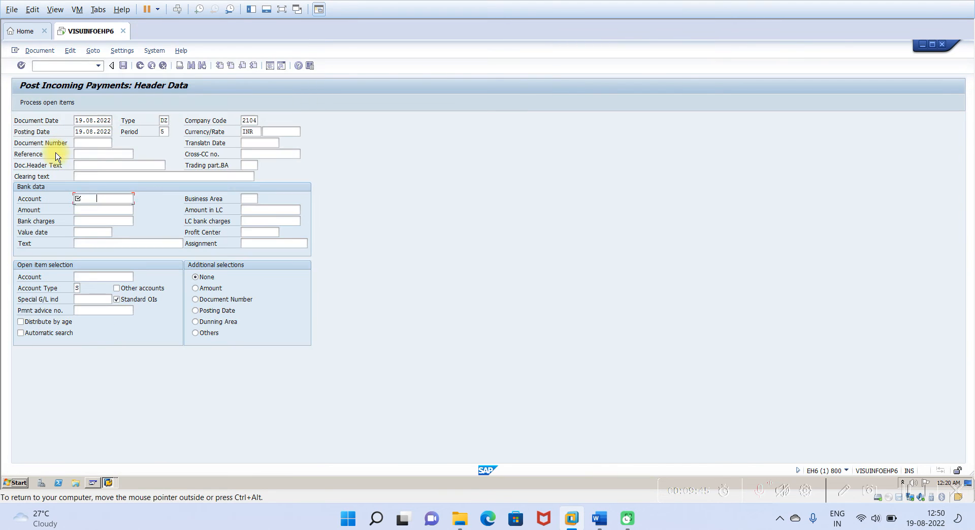
Enter the payment amount 790 and the value date 19.08.2022 in the bank data
left_click(87, 212)
type("790")
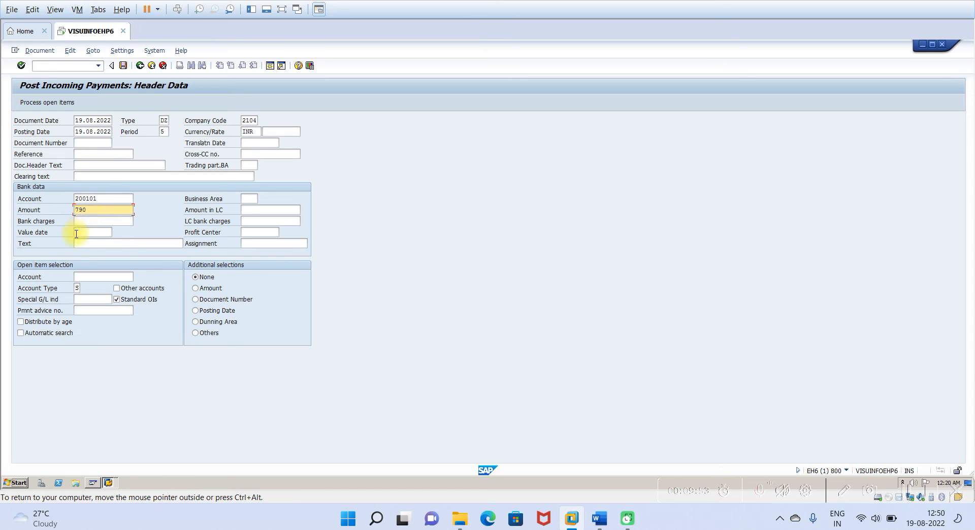
left_click(81, 234)
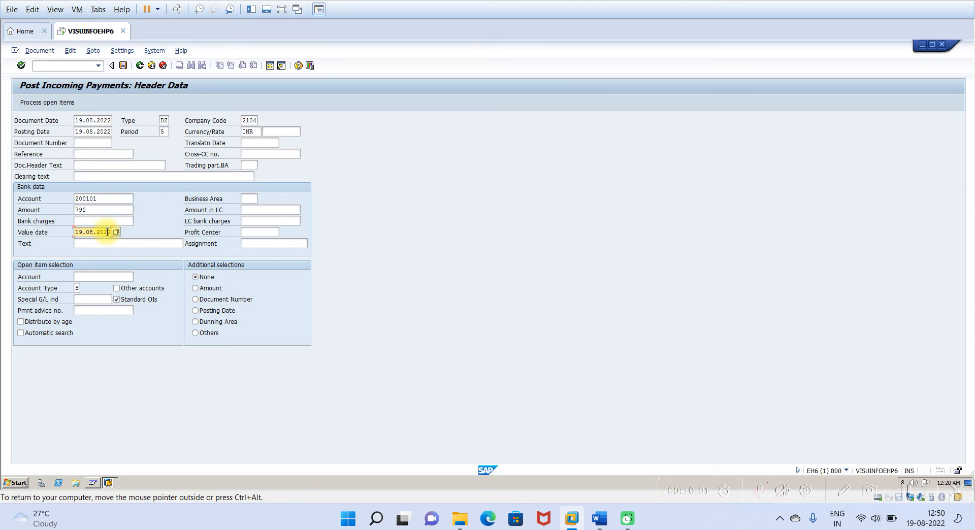
left_click(94, 275)
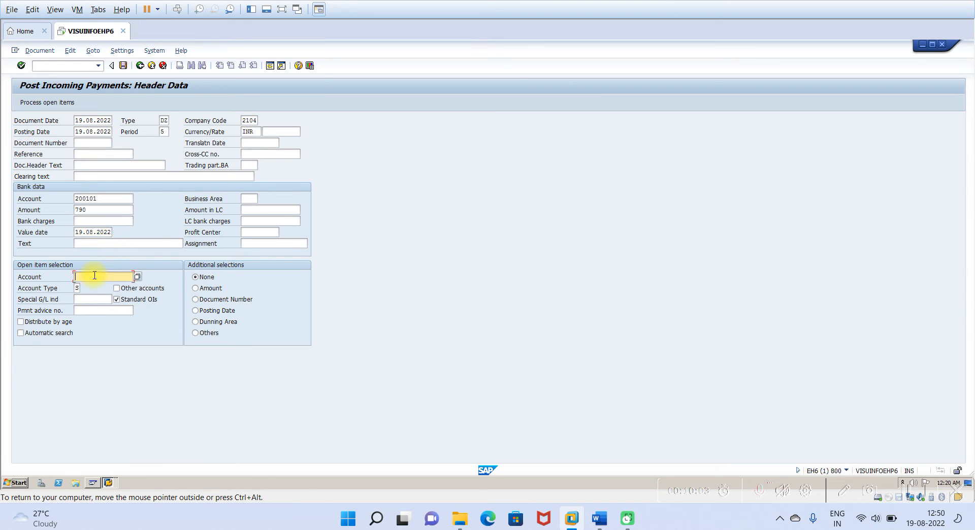
left_click(138, 278)
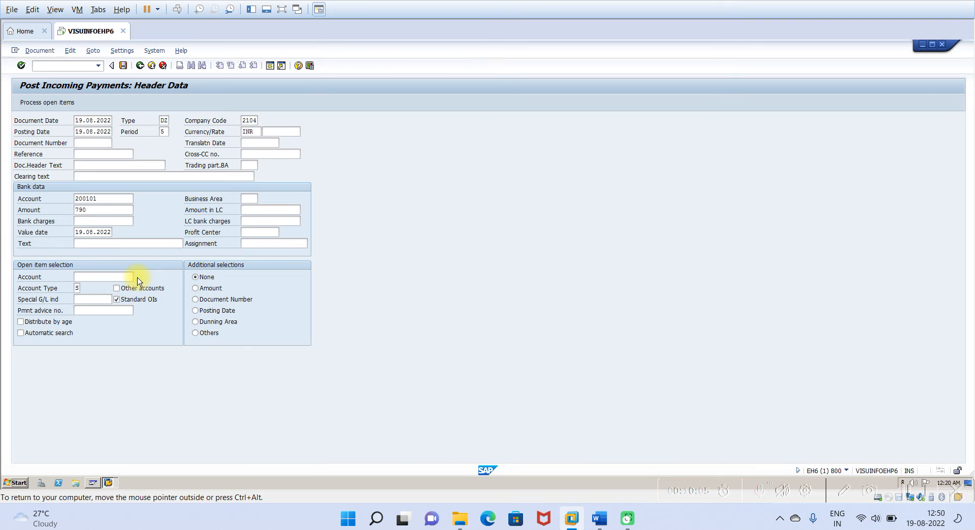
left_click(275, 206)
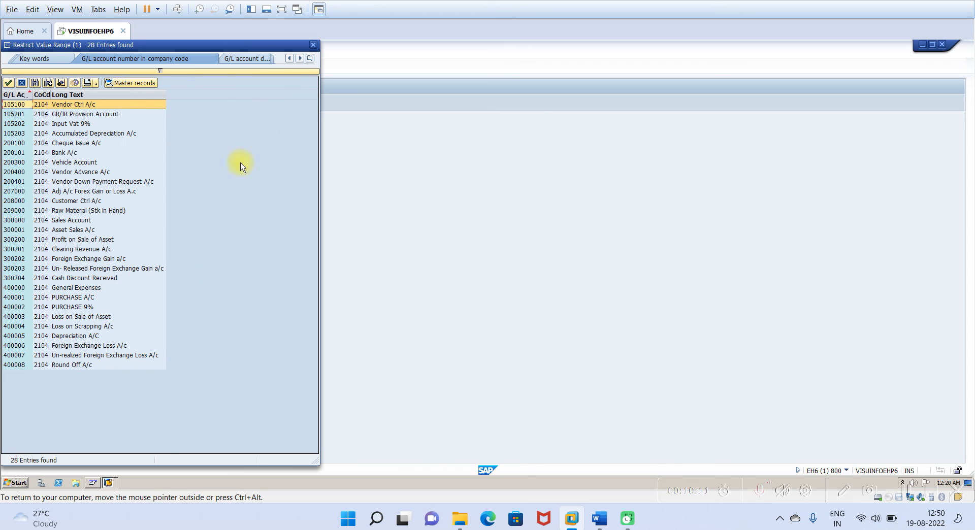
left_click(314, 45)
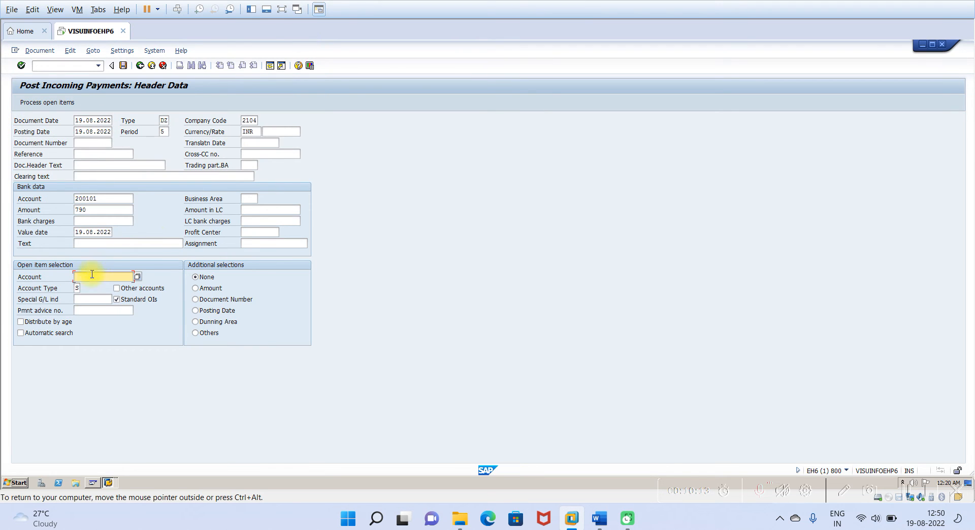
Set the open item account type to D and choose the company code 2104 customer as the open item account
left_click(78, 288)
type("S")
left_click(97, 276)
left_click(137, 277)
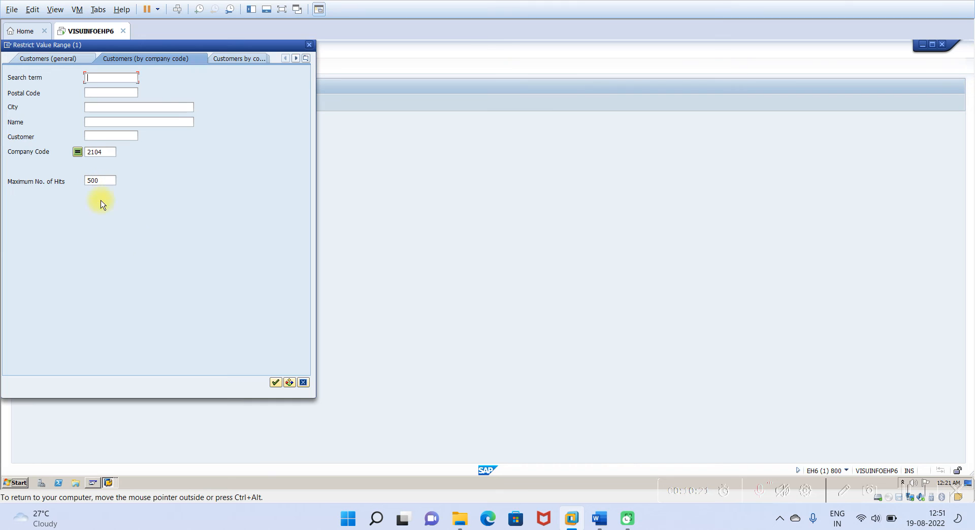
left_click(275, 382)
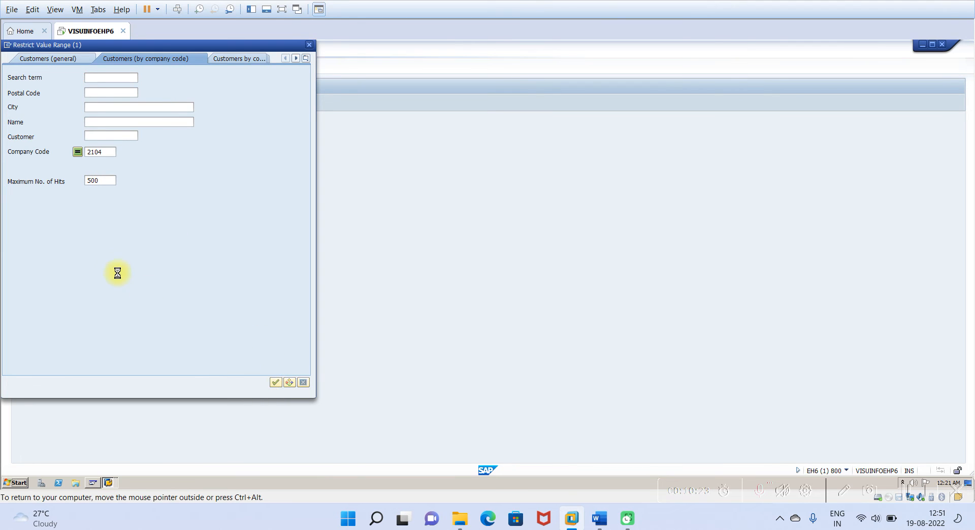
double_click(135, 109)
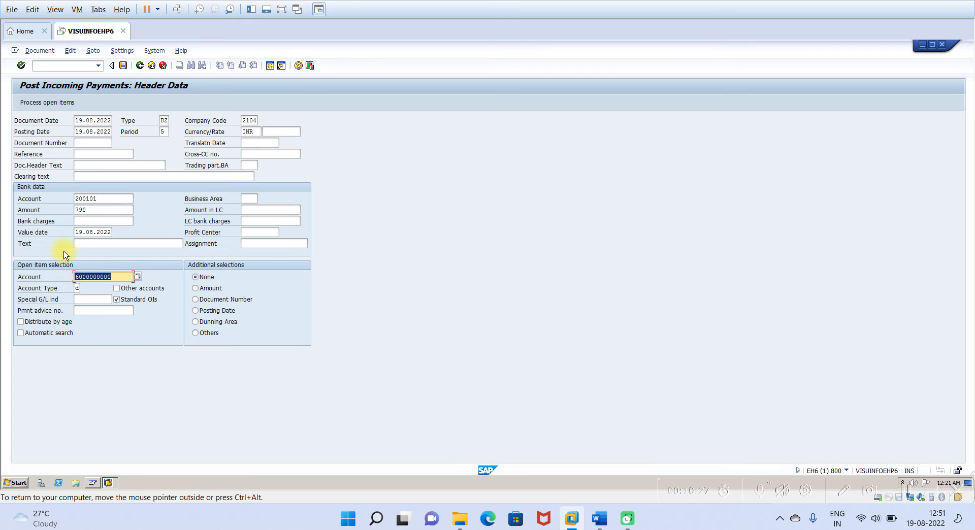
Process the customer's open items, toggle the assignment of the 791,00 invoice, and try to simulate the payment document
left_click(40, 102)
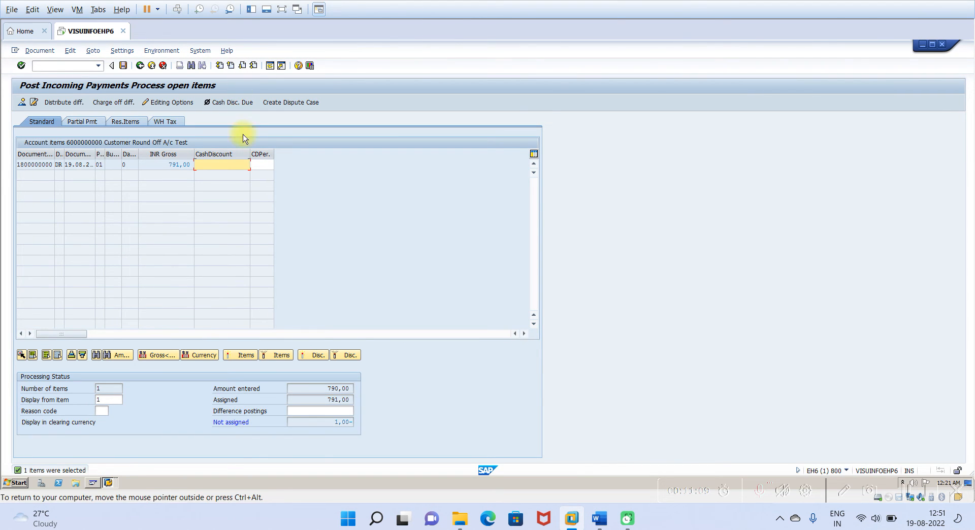
double_click(215, 165)
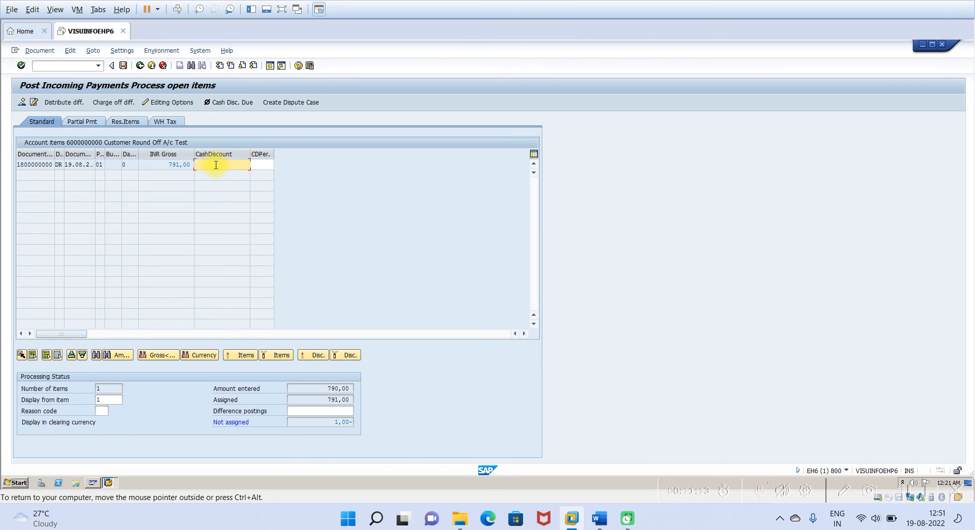
double_click(181, 165)
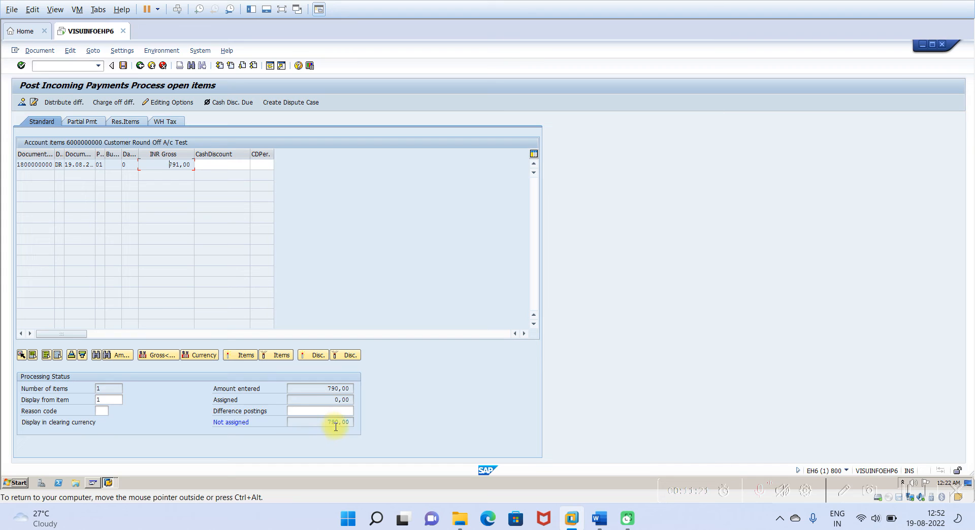
left_click(46, 50)
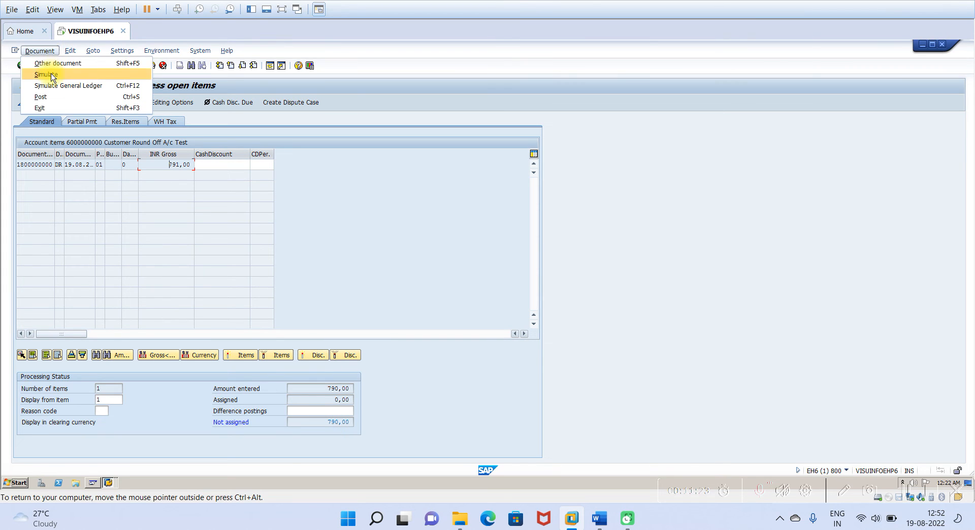
left_click(52, 77)
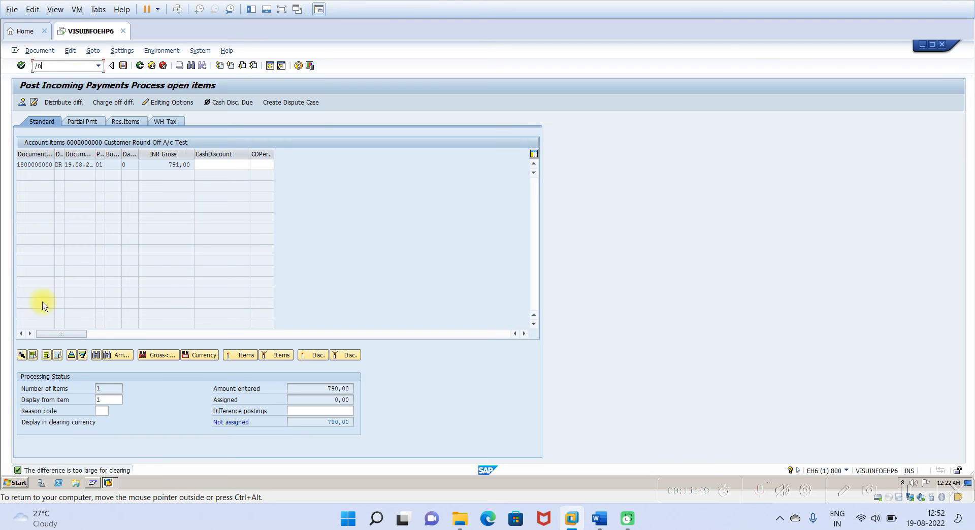
Try to assign the reason code Payment Diff to the incoming payment
left_click(106, 411)
left_click(113, 410)
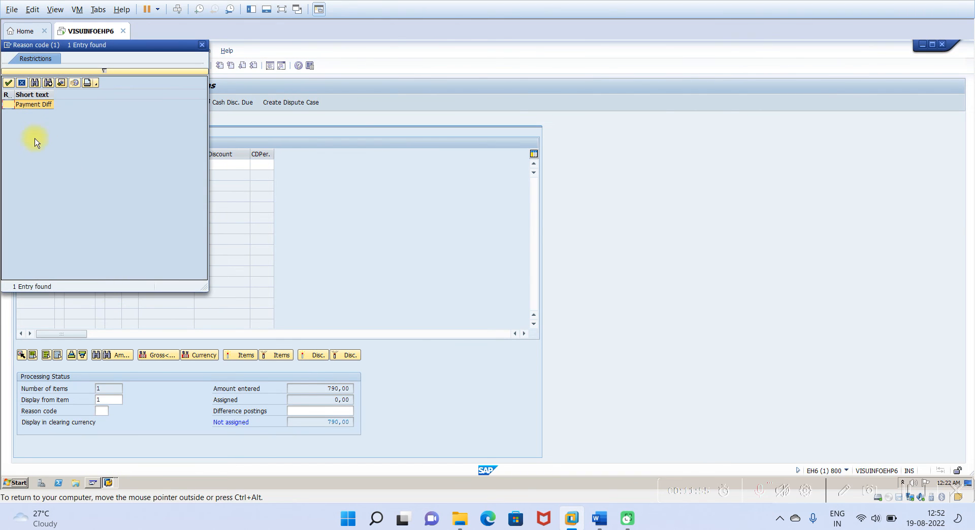
double_click(34, 104)
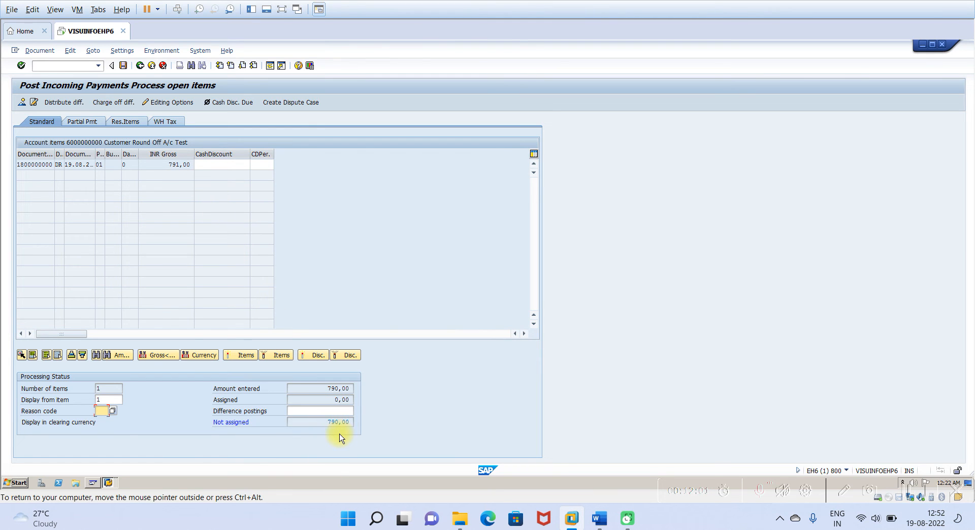
Try to charge off the payment difference and discard the incoming payment entry
left_click(118, 103)
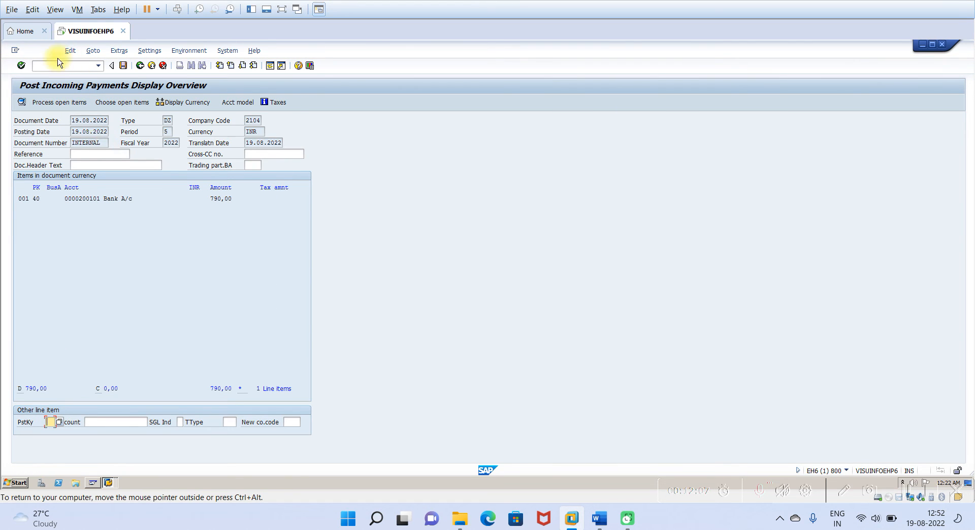
left_click(140, 66)
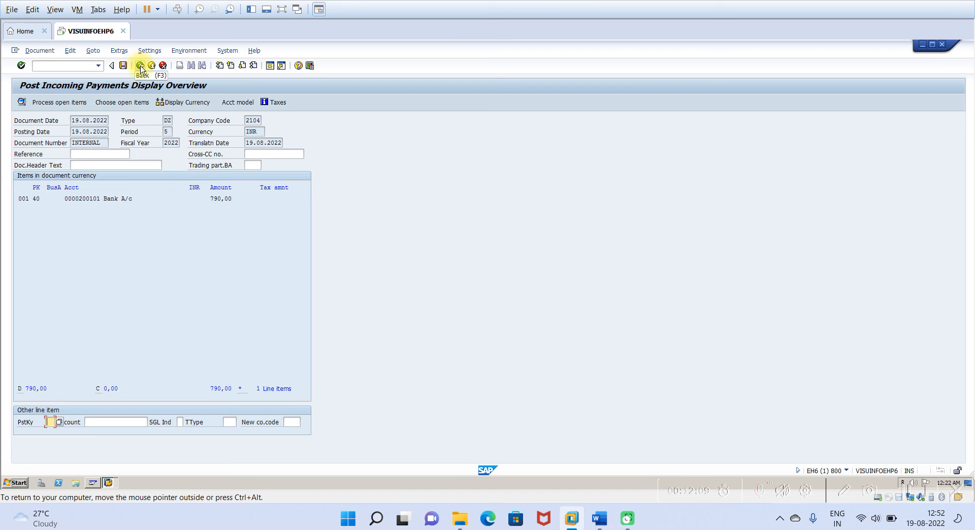
left_click(154, 250)
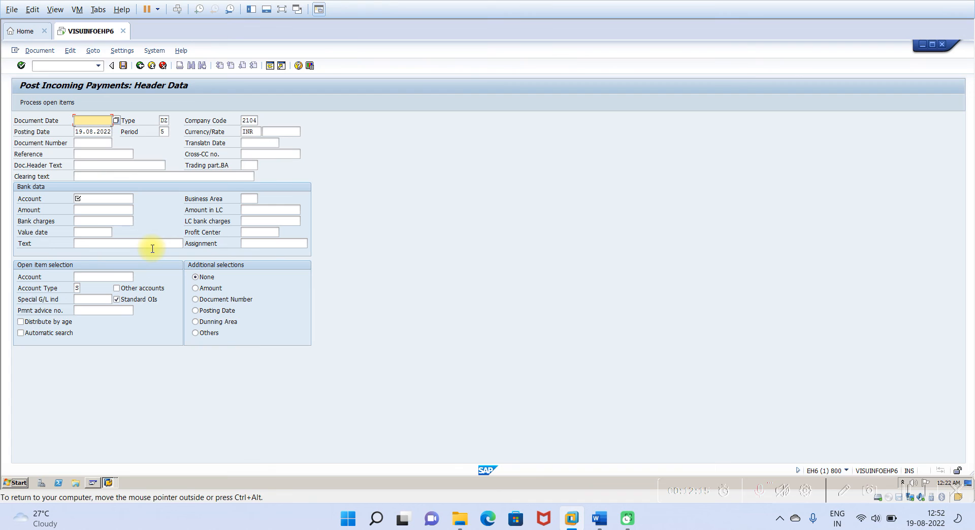
Open the customer/vendor tolerances transaction, position to company code 2104 and show the details of its tolerance entry
left_click(50, 65)
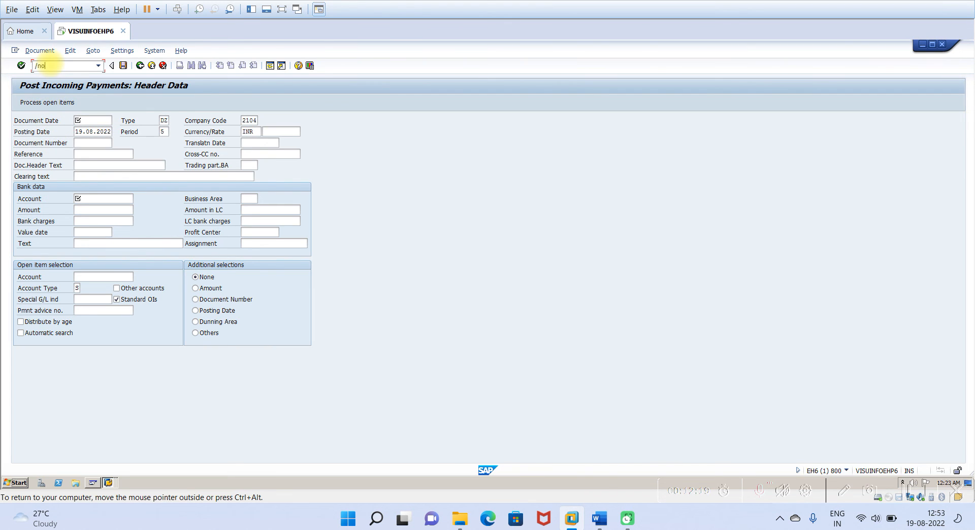
key("Return")
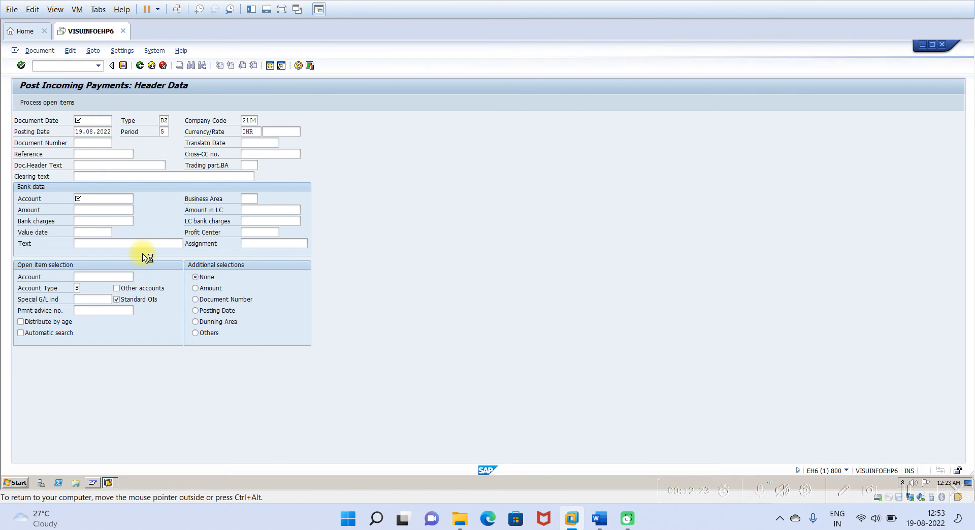
left_click(107, 344)
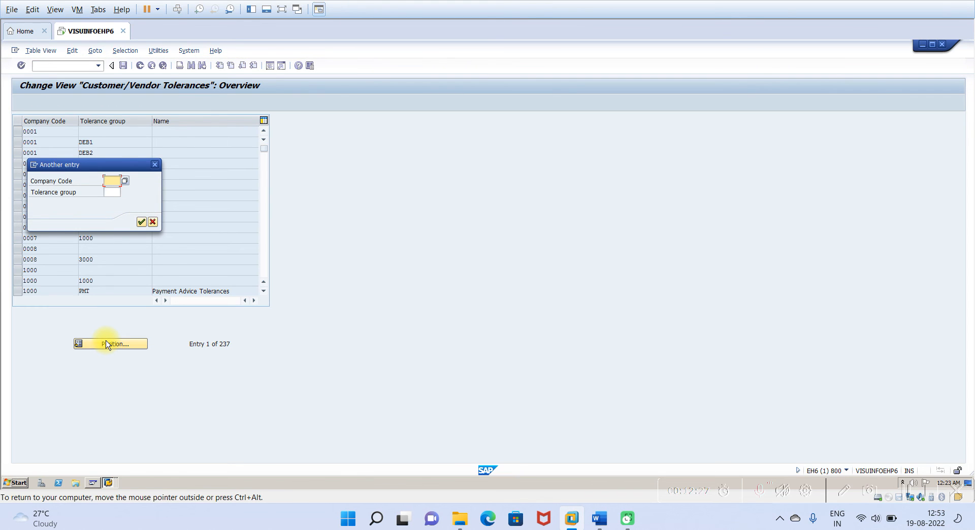
type("2104")
key("Return")
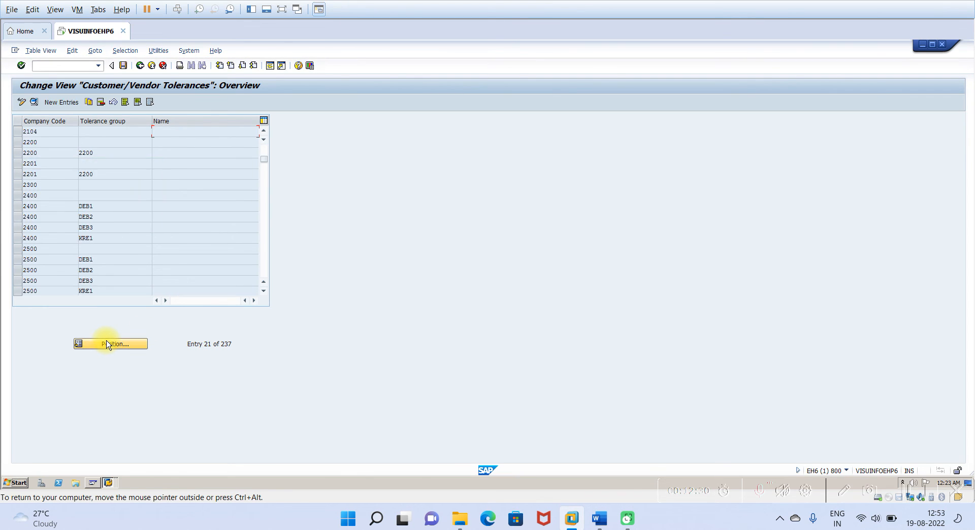
left_click(17, 132)
left_click(34, 102)
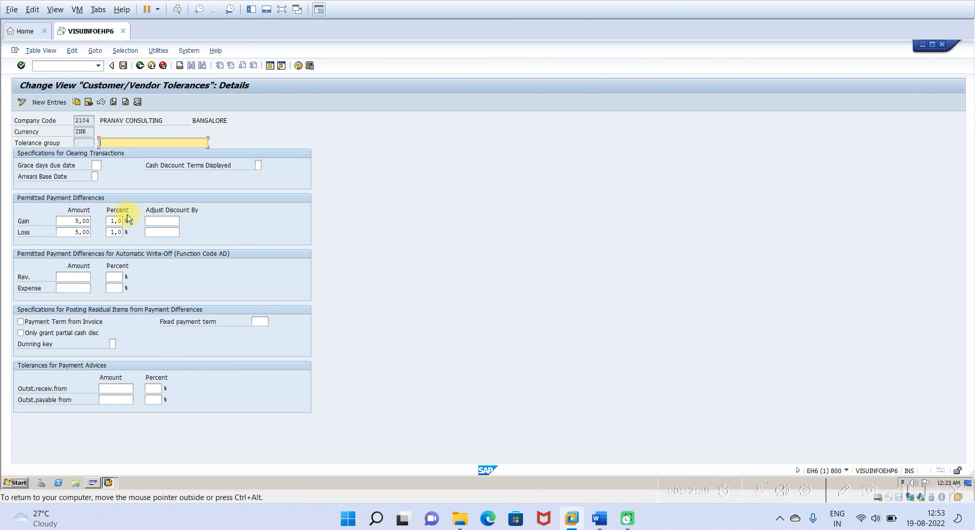
Set the automatic write-off differences for revenue and expense to 5 and 1 percent each, and save them in the customizing request
left_click(77, 276)
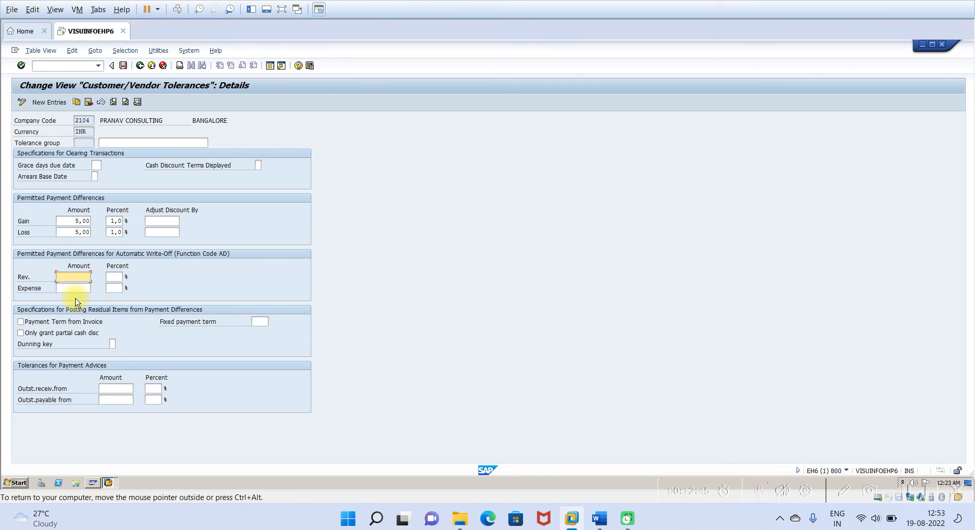
left_click(79, 288)
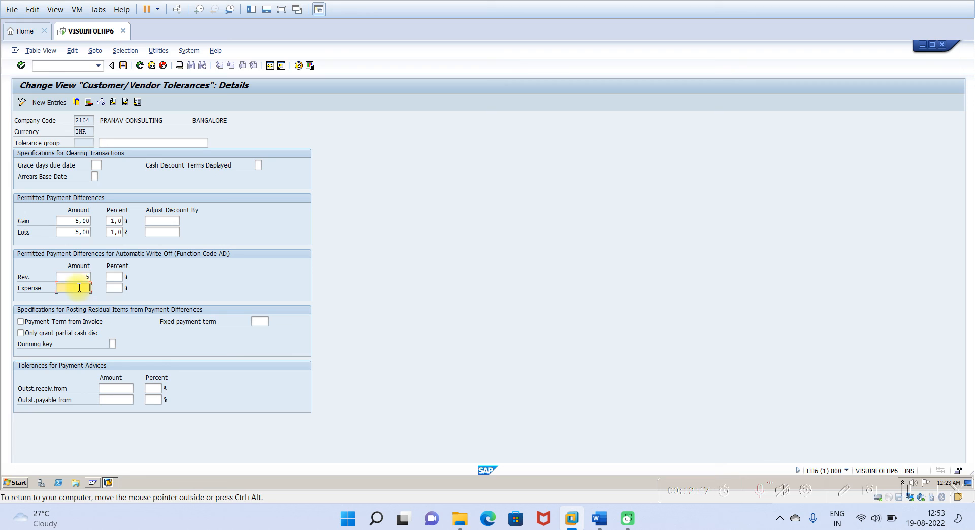
type("5")
left_click(118, 279)
type("1")
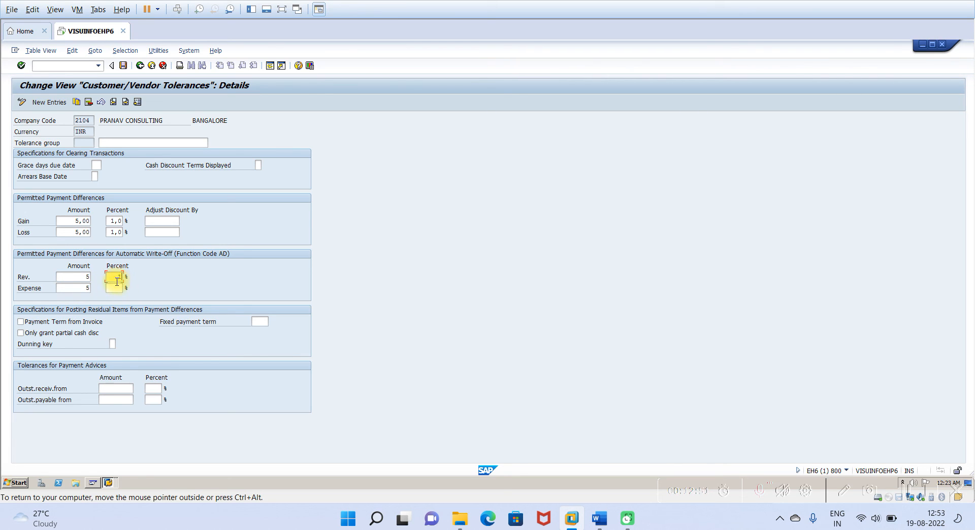
left_click(116, 286)
type("1")
left_click(122, 66)
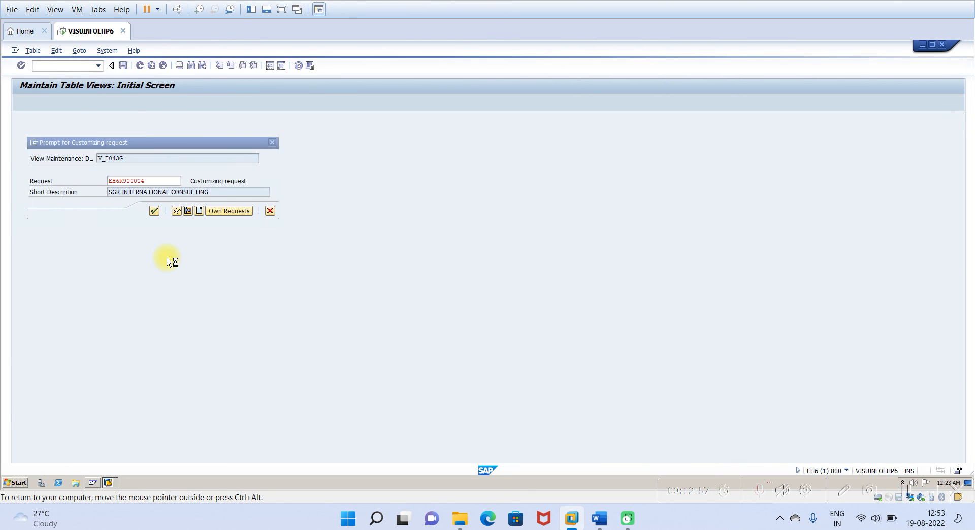
key("Return")
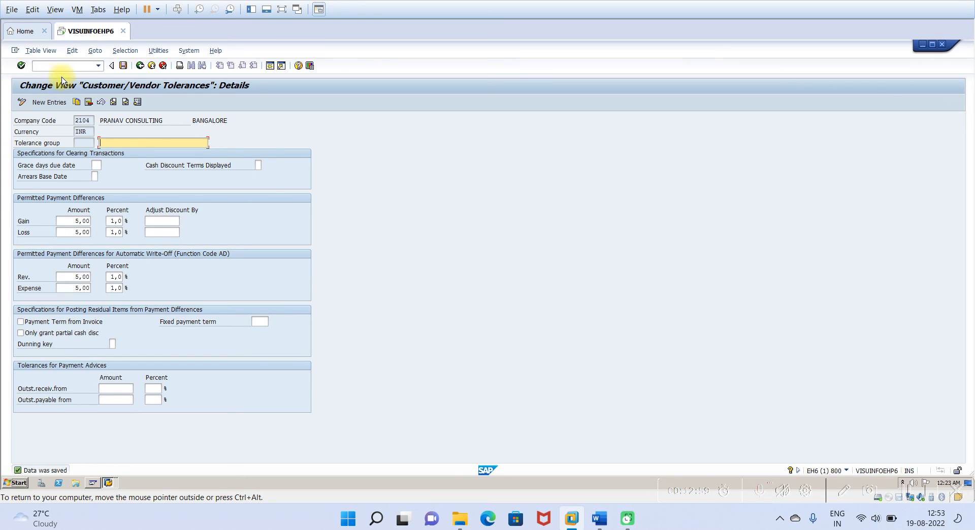
Open the Post Incoming Payments transaction F-06
left_click(99, 66)
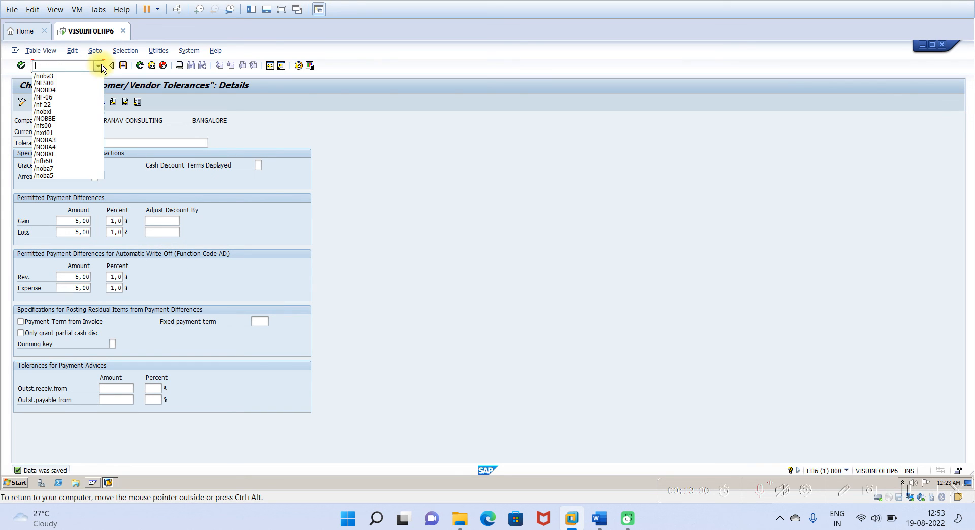
left_click(55, 97)
left_click(51, 102)
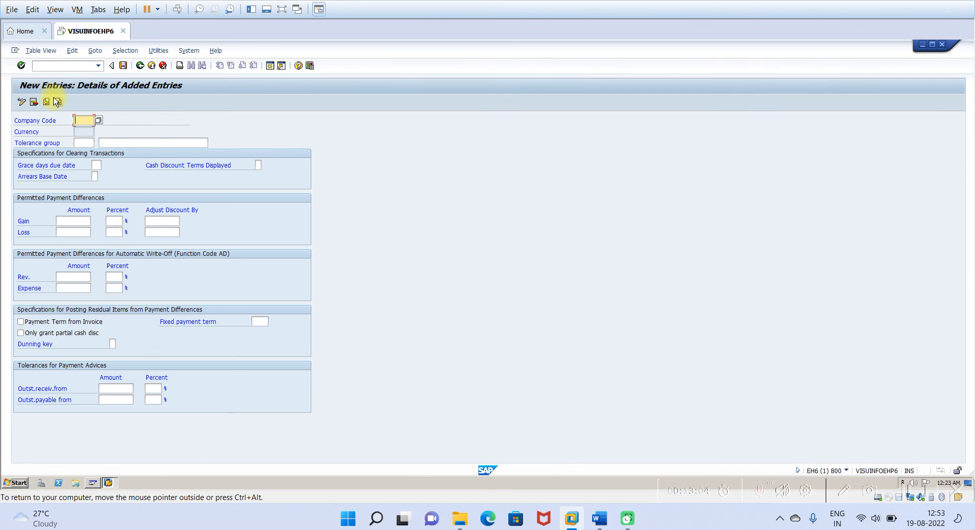
left_click(99, 65)
left_click(50, 99)
key("Return")
Enter document date 19.08.2022, Bank A/c as the bank account, amount 790 and value date 19.08.2022 for the incoming payment
key("BackSpace")
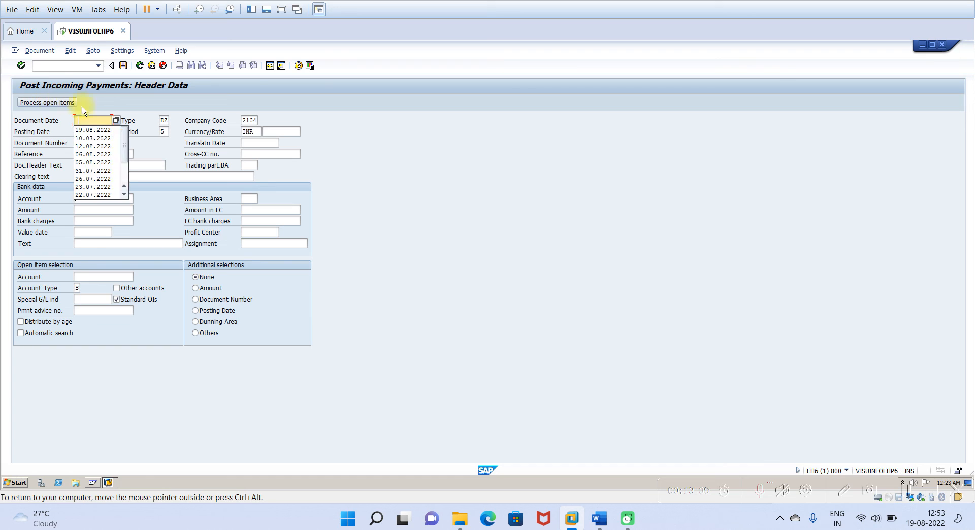
left_click(89, 129)
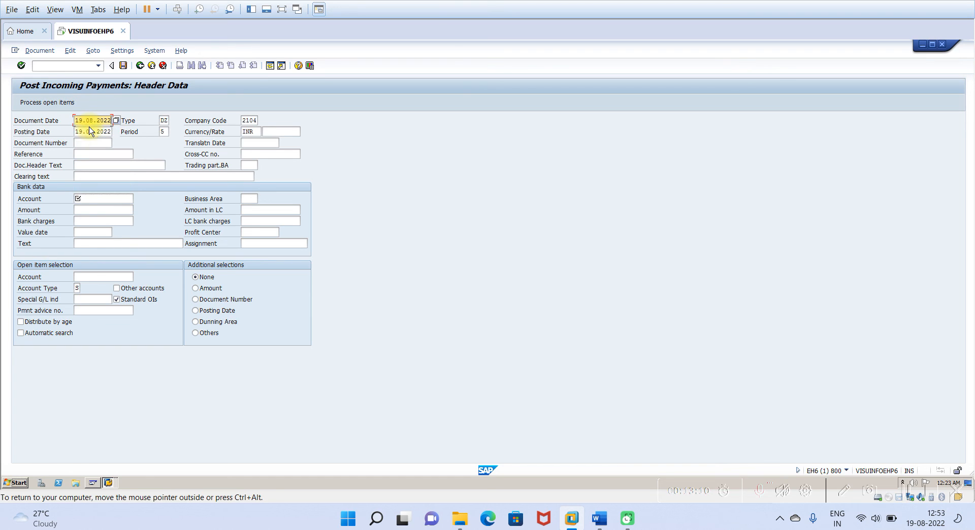
left_click(86, 199)
key("BackSpace")
left_click(89, 207)
left_click(87, 207)
type("7")
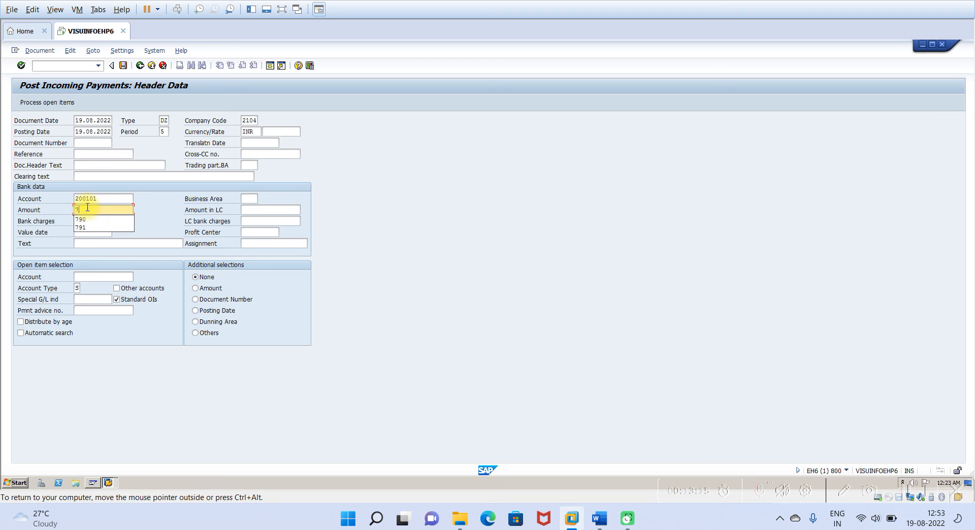
type("90")
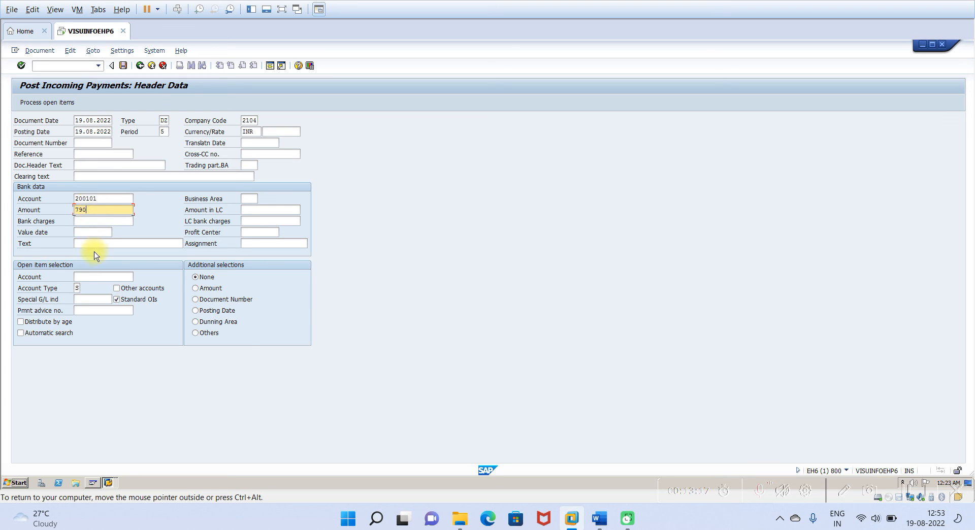
left_click(92, 233)
left_click(90, 242)
Select open items with account type D and the round-off test customer's account, and process them
left_click(75, 289)
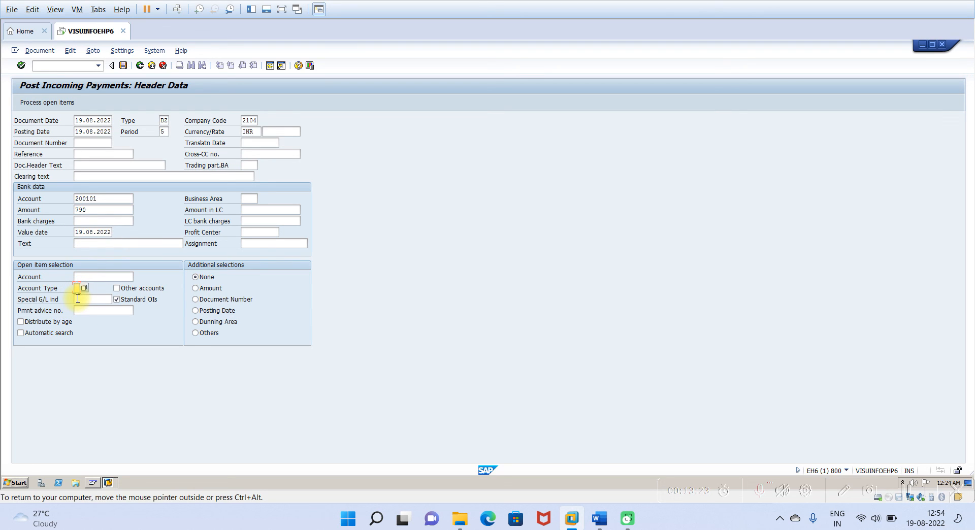
type("d")
left_click(108, 277)
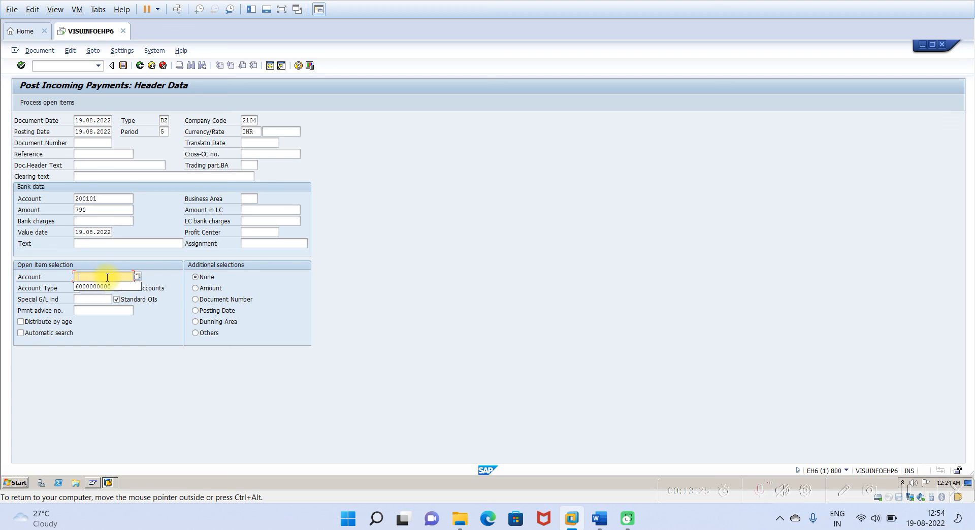
left_click(104, 288)
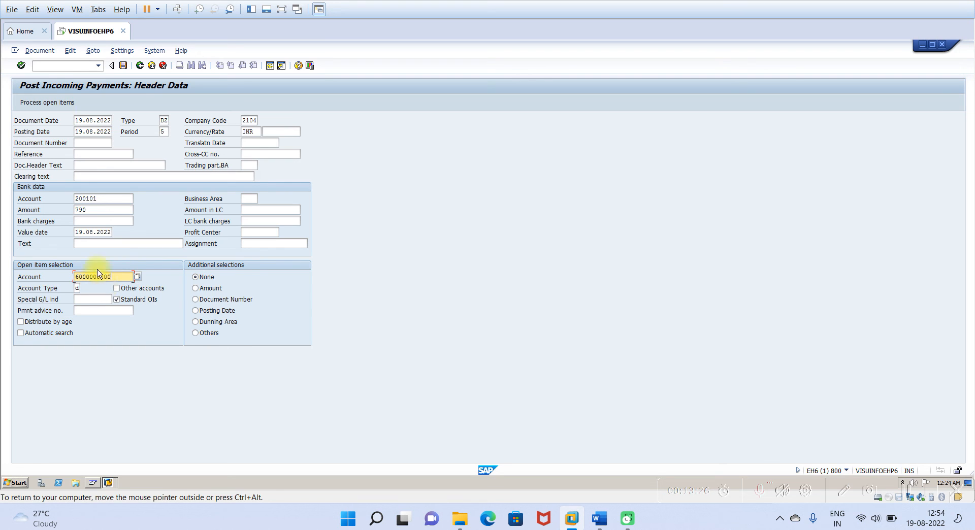
left_click(57, 104)
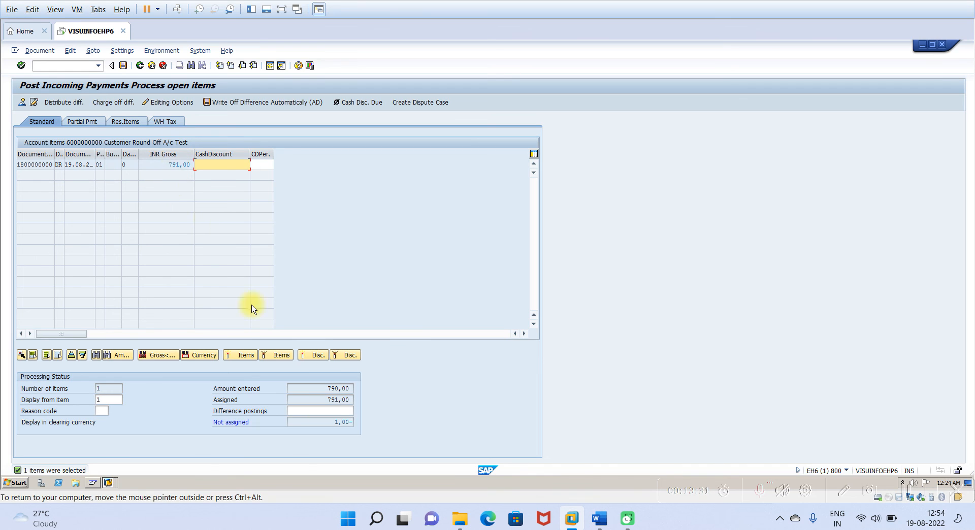
Toggle the assignment of the customer's 791,00 invoice and try to simulate the payment document
double_click(173, 164)
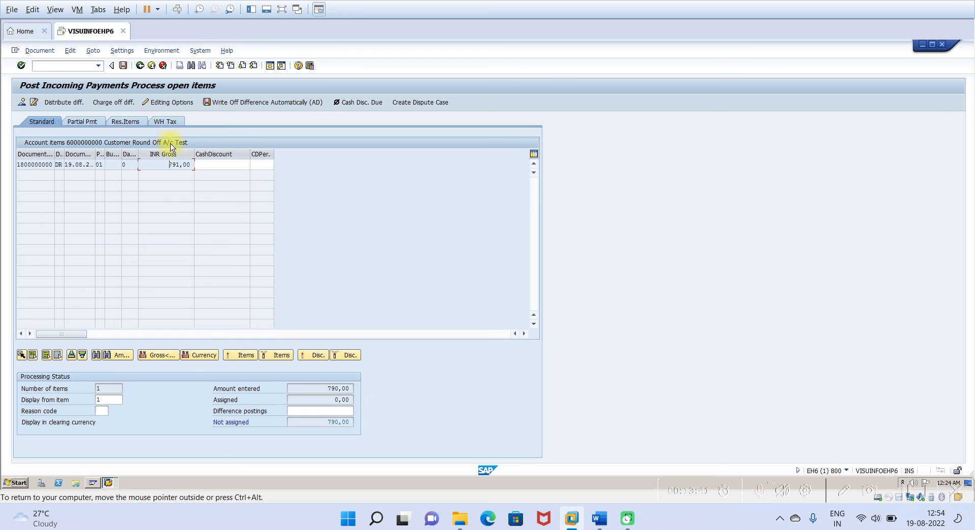
left_click(39, 51)
left_click(40, 74)
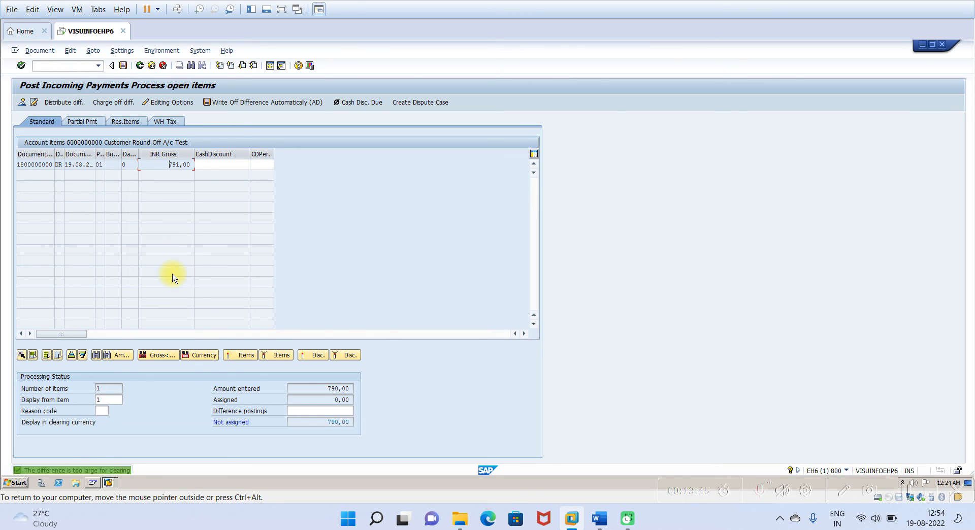
Try to assign the reason code Payment Diff to the payment difference
left_click(104, 411)
left_click(113, 411)
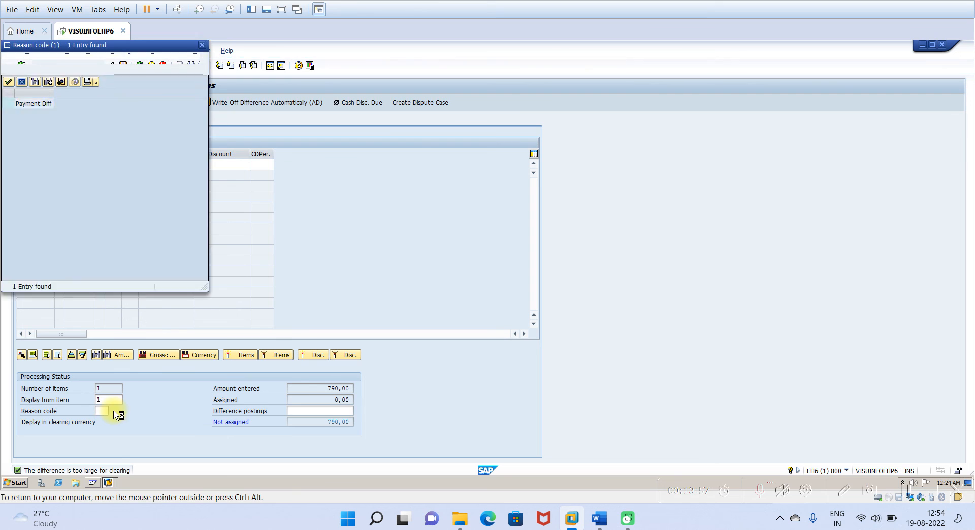
double_click(36, 104)
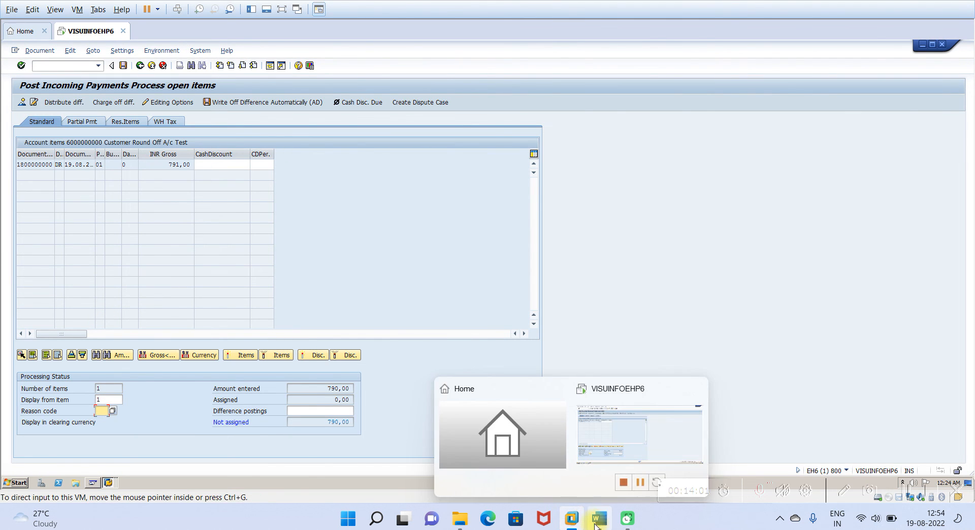
Switch to the Word guide on payment difference configuration, check its incoming payment steps, and return to SAP
left_click(599, 519)
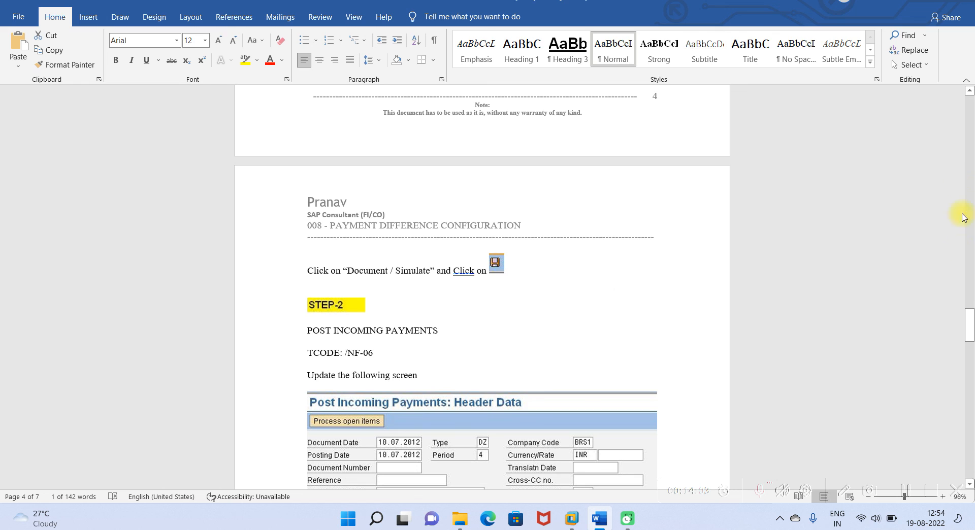
left_click_drag(969, 335, 970, 401)
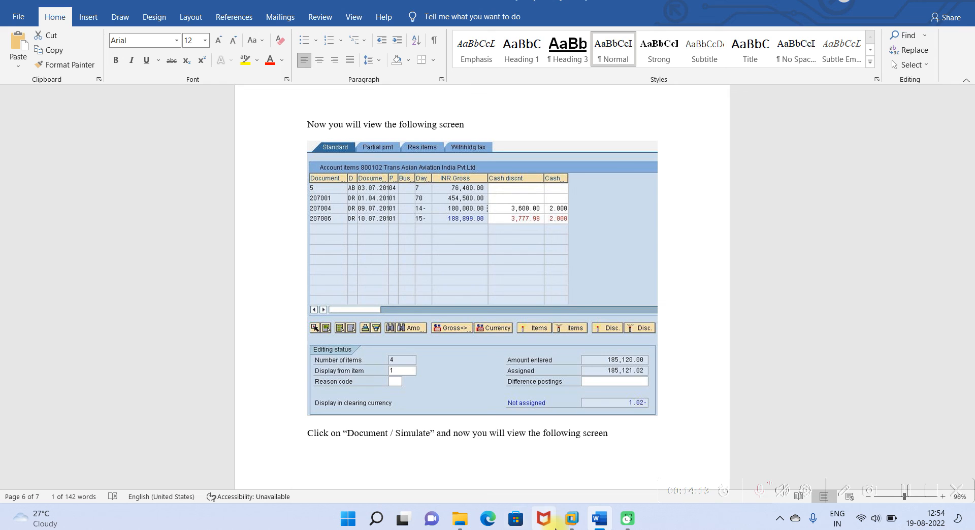
mouse_move(572, 519)
left_click(612, 438)
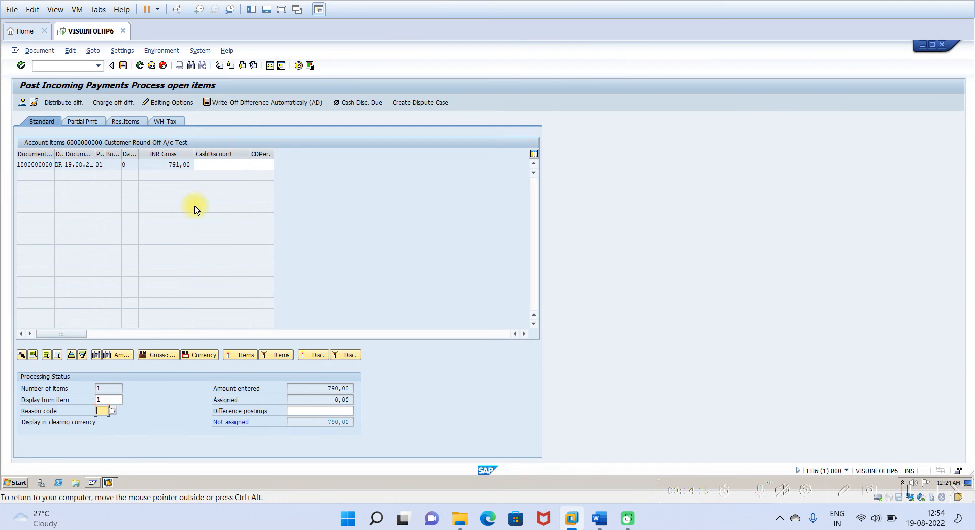
Assign the 791,00 invoice to the payment again, then simulate and post the payment document
left_click(176, 165)
double_click(178, 165)
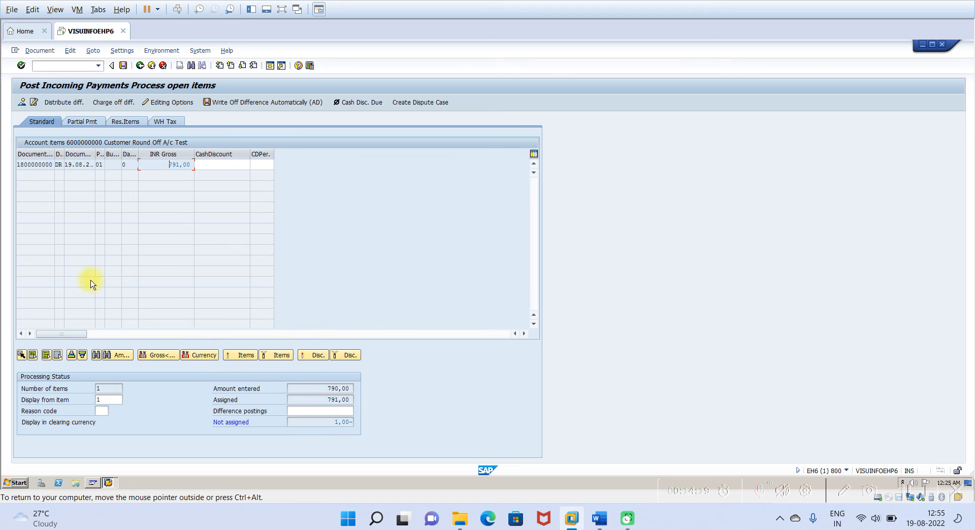
left_click(37, 52)
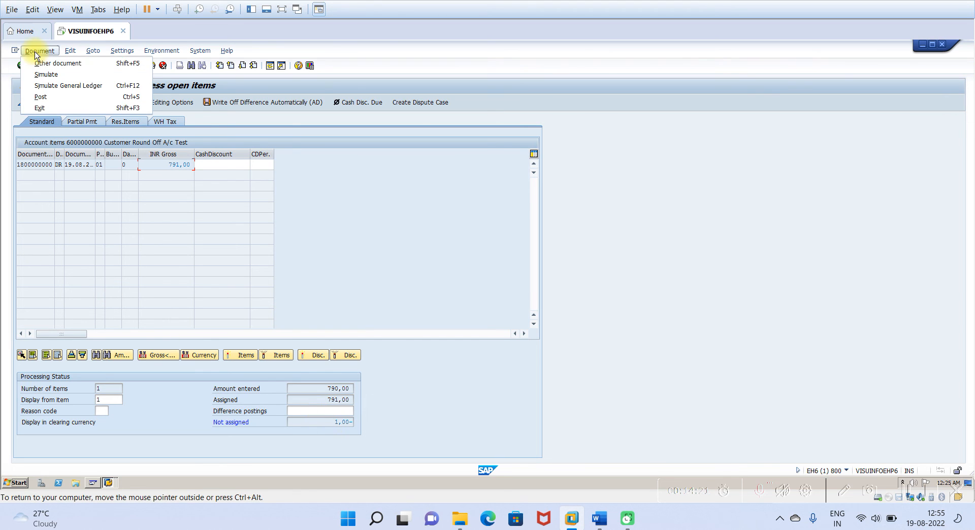
left_click(46, 74)
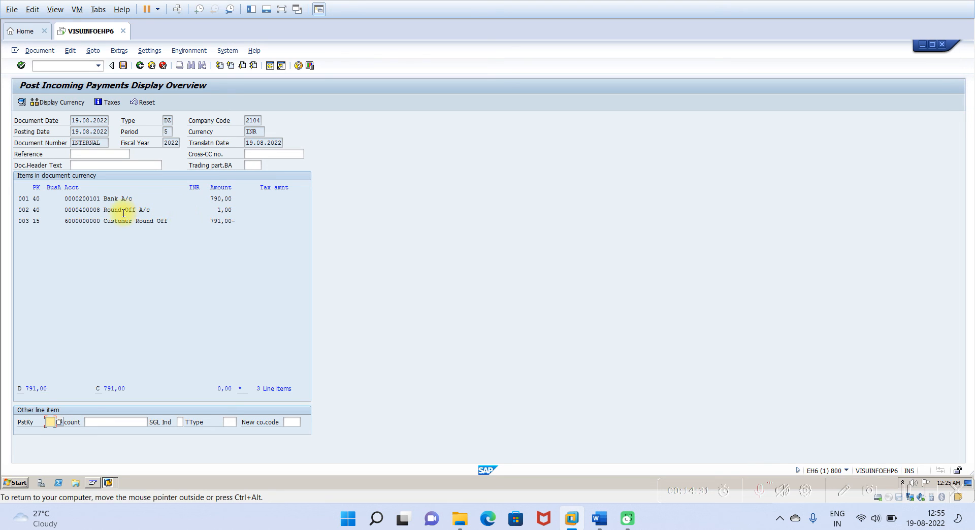
left_click(123, 65)
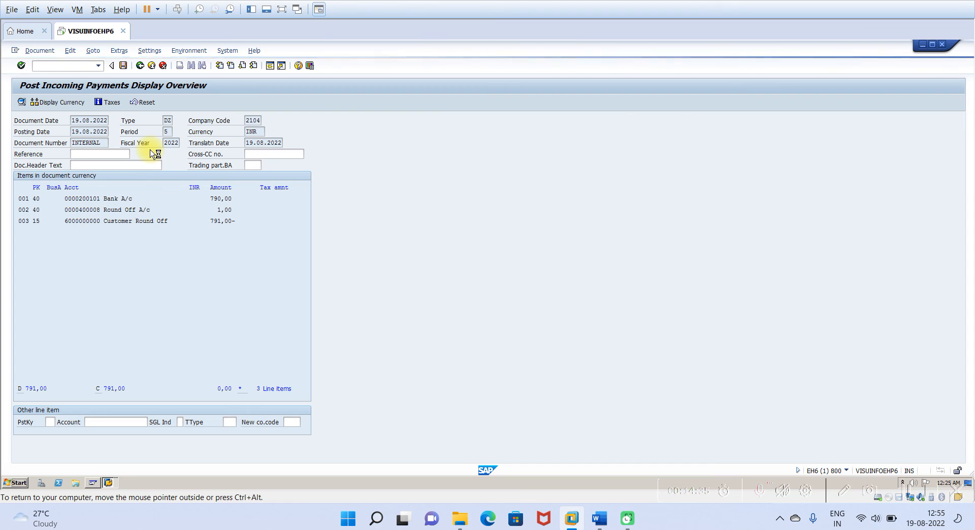